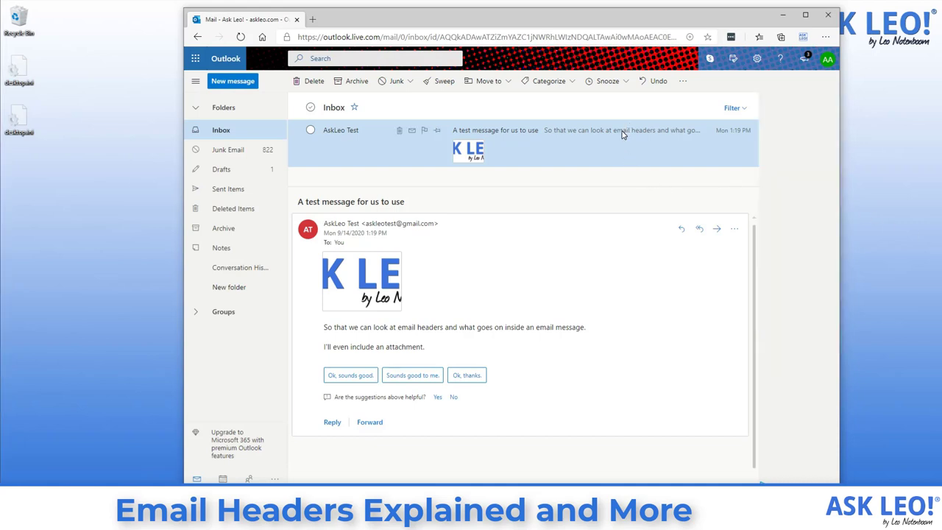
View the source of the email "A test message for us to use" and copy its entire text.
right_click(637, 131)
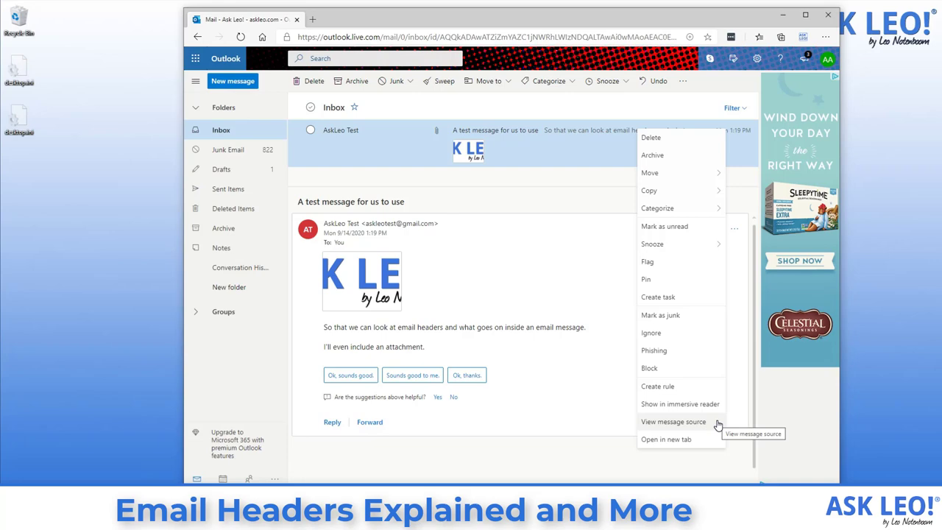
left_click(672, 422)
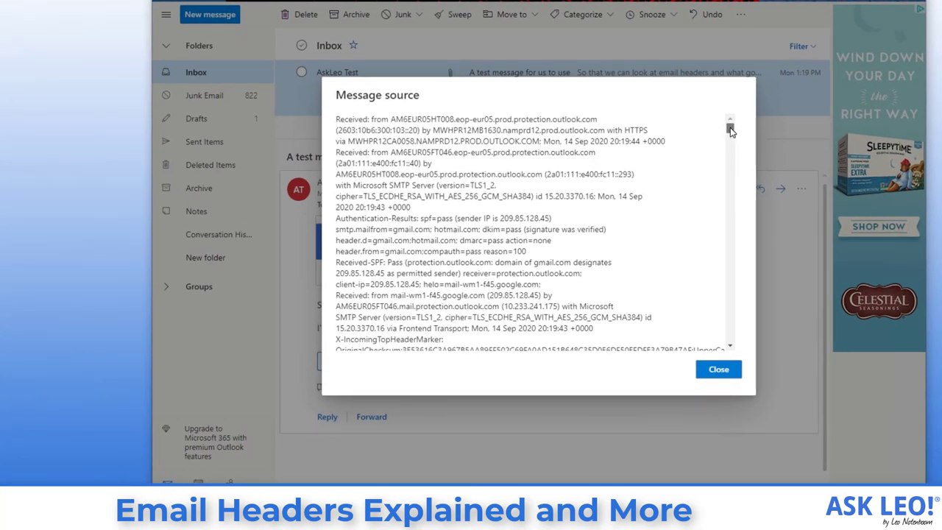
mouse_move(730, 128)
left_mouse_down()
mouse_move(730, 154)
mouse_move(725, 119)
left_mouse_up()
left_click_drag(337, 119, 516, 357)
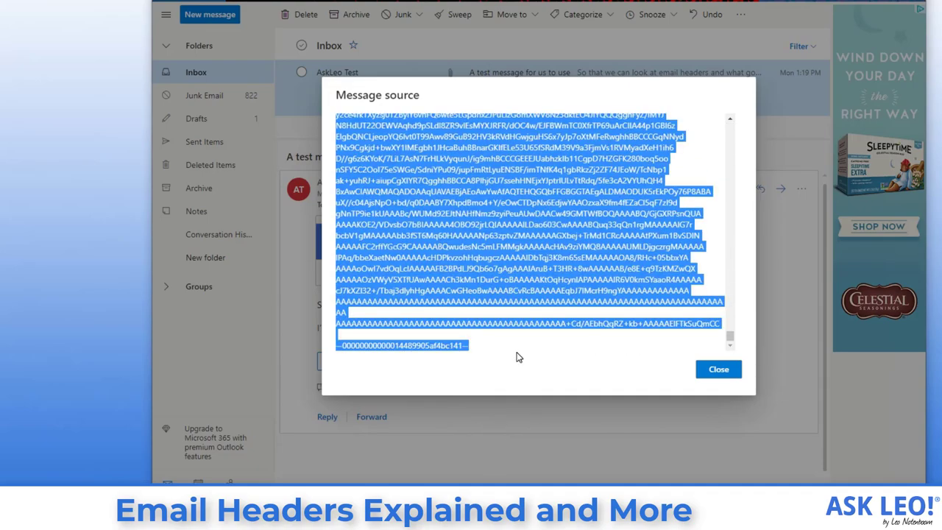
right_click(537, 282)
left_click(581, 295)
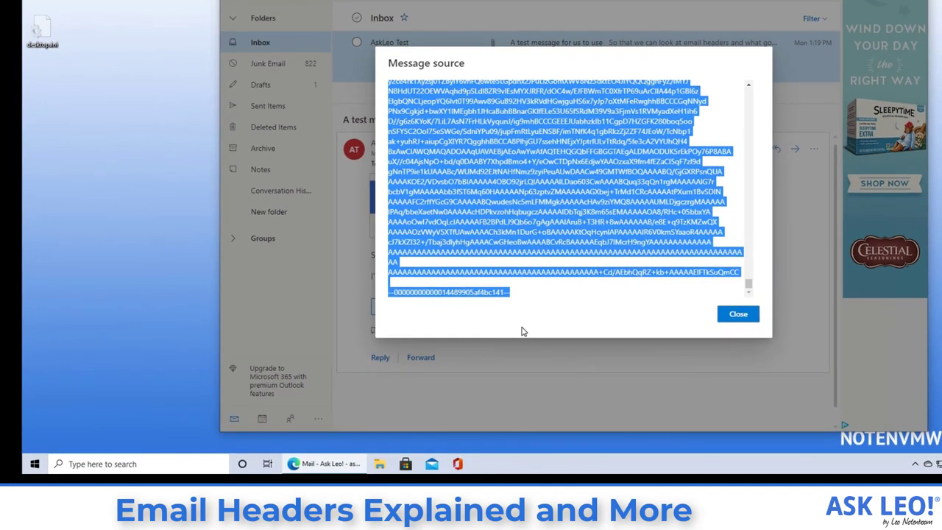
Open Notepad, paste the copied message source, return to its beginning, and reposition and enlarge the window.
key("super+r")
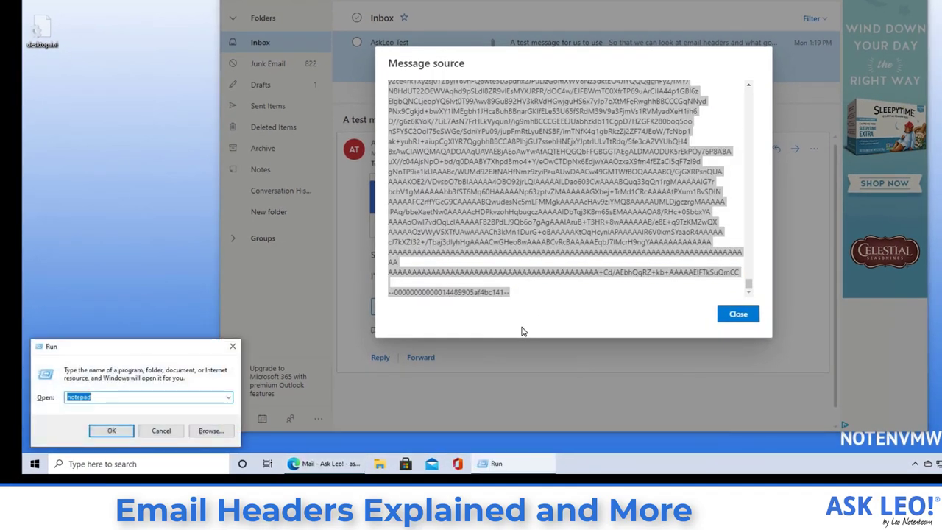
key("Return")
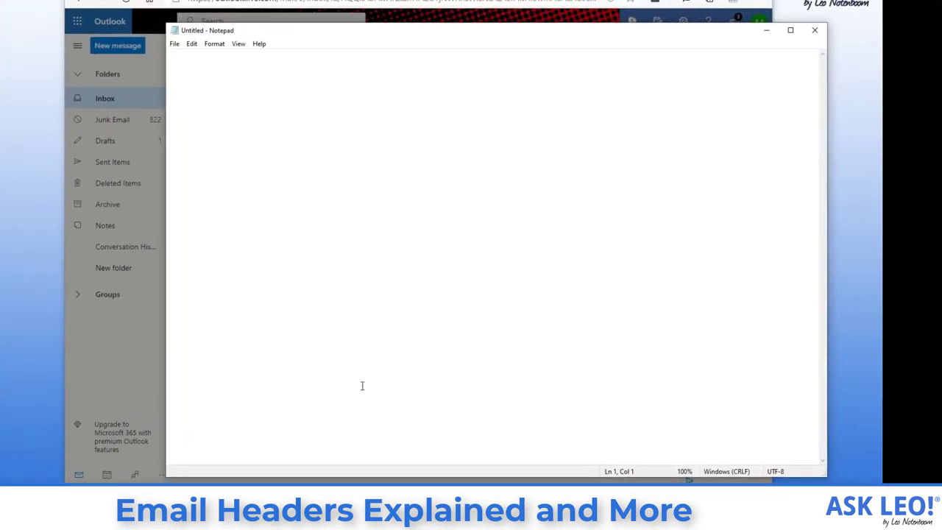
key("ctrl+v")
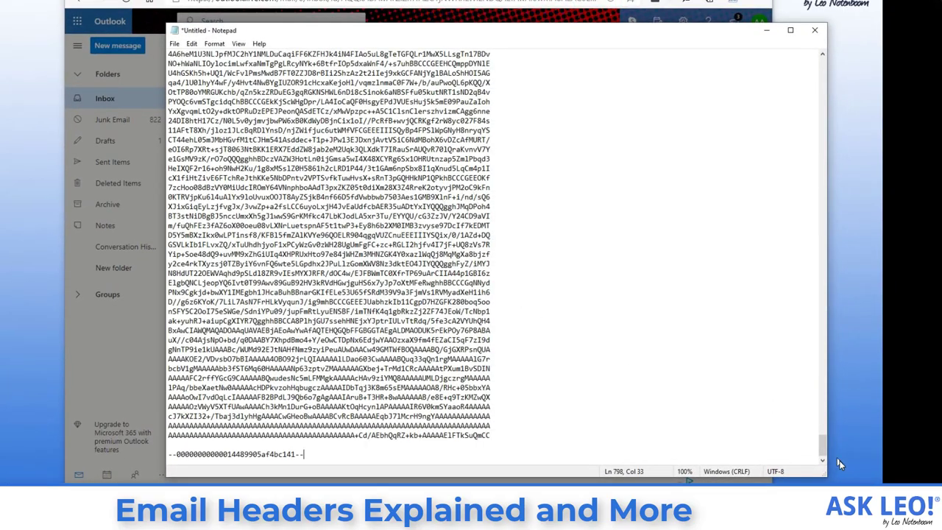
left_click_drag(824, 450, 823, 55)
left_click_drag(635, 34, 541, 19)
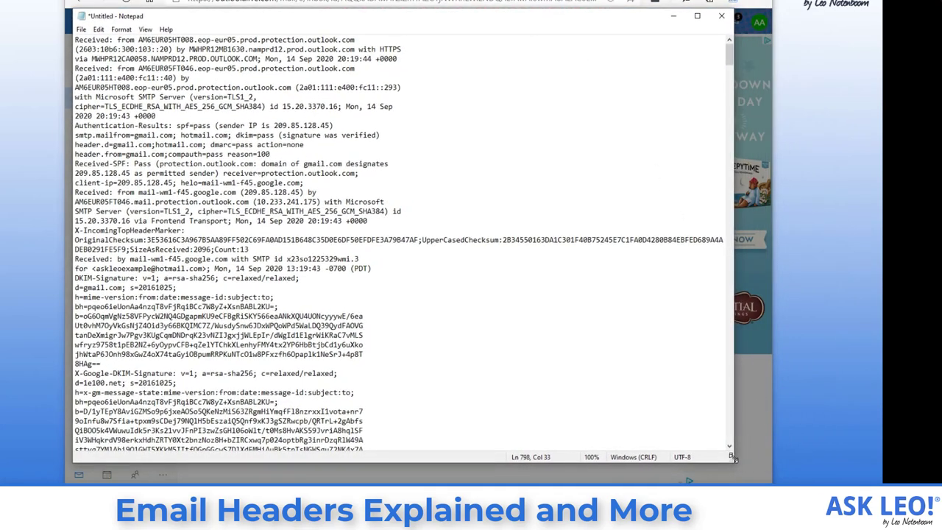
left_click_drag(734, 460, 770, 473)
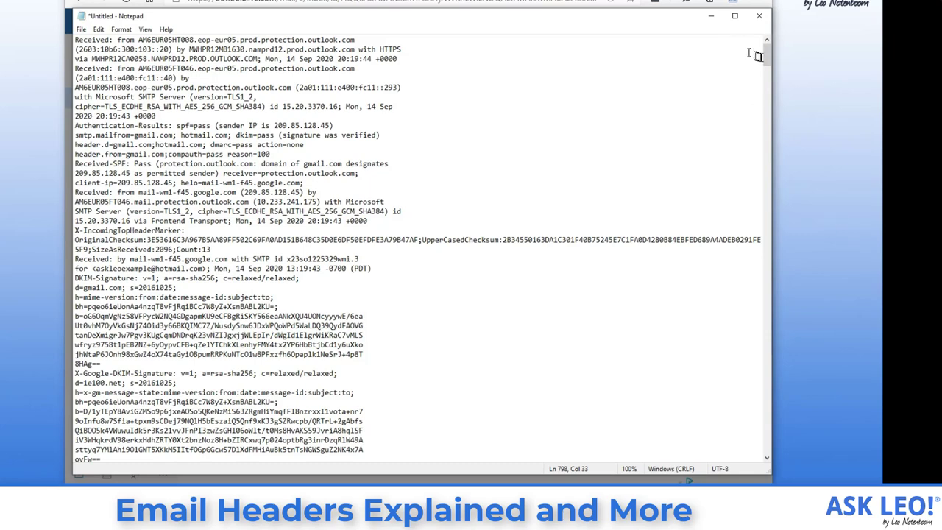
Locate the blank line ending the headers and highlight the X-Message-Delivery and X-Microsoft-Antispam-Message-Info headers above it.
left_click_drag(766, 59, 763, 110)
left_click(73, 313)
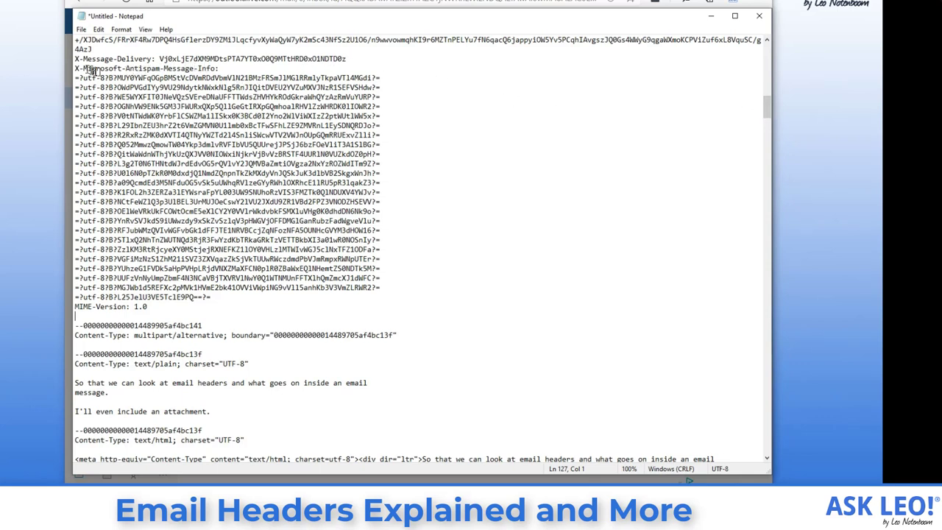
left_click_drag(74, 69, 224, 66)
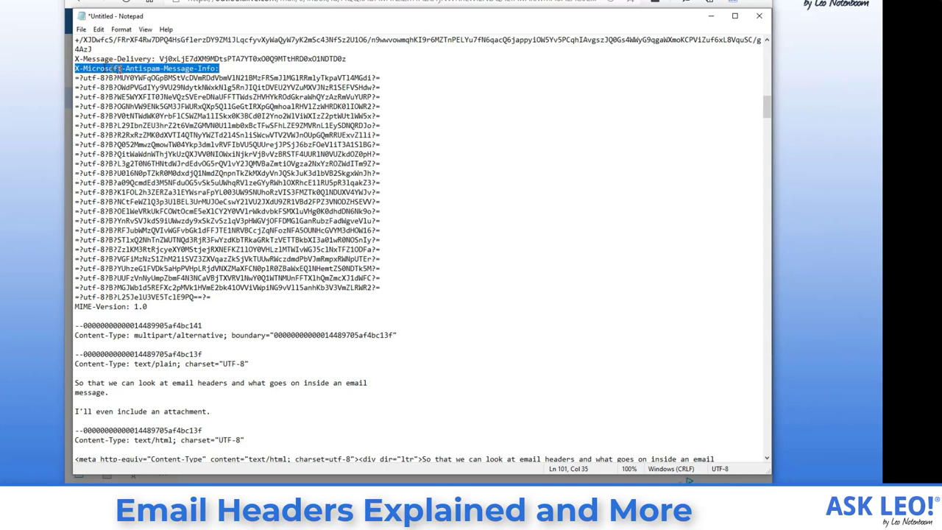
left_click_drag(74, 68, 215, 67)
left_click(220, 68)
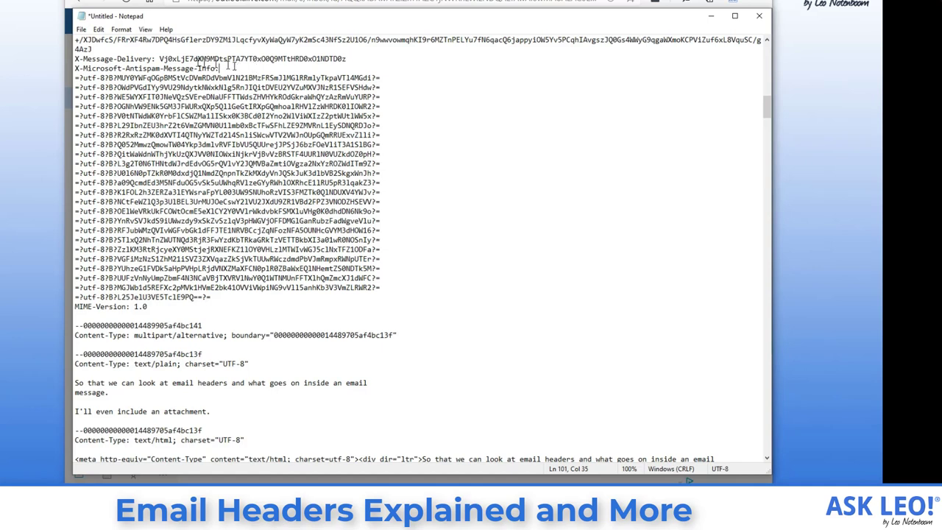
left_click(156, 59)
left_click_drag(75, 58, 390, 63)
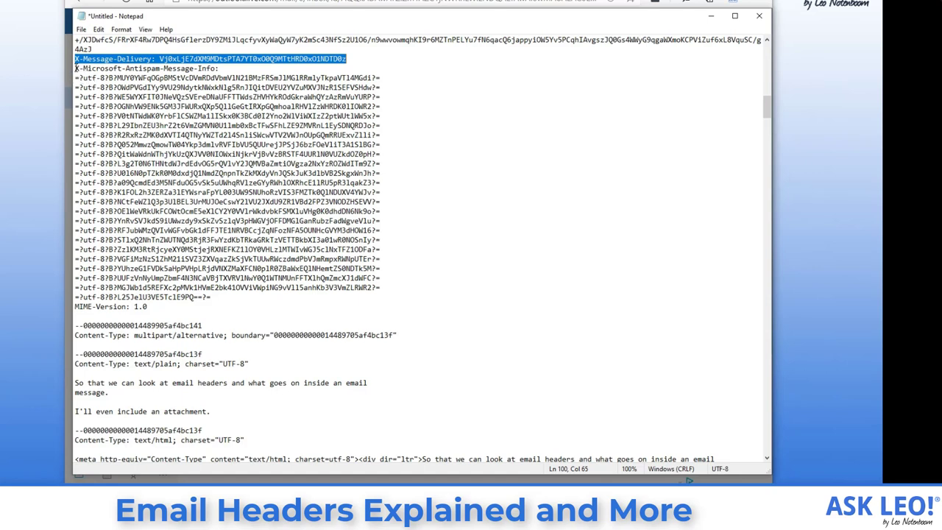
left_click_drag(76, 68, 273, 300)
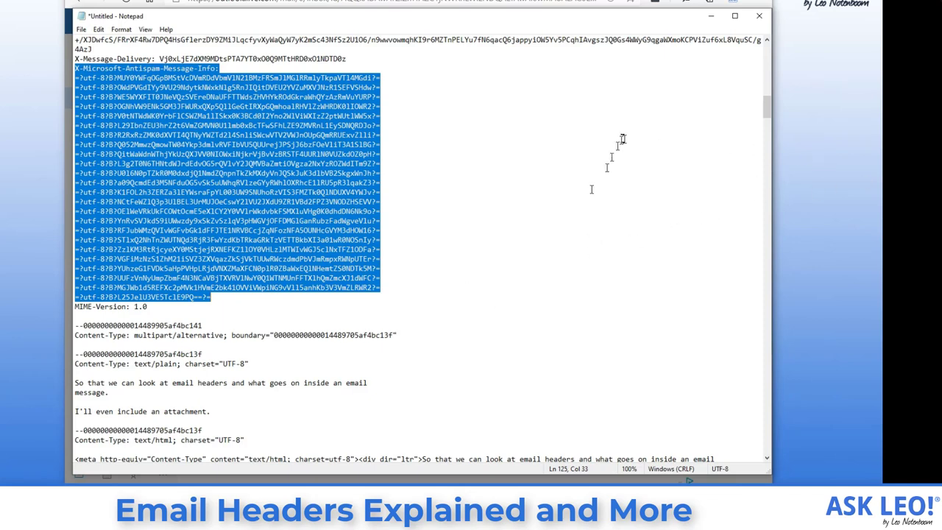
Find the multipart/mixed Content-Type header and select only its boundary string between the quotation marks.
scroll(486, 210, "up", 10)
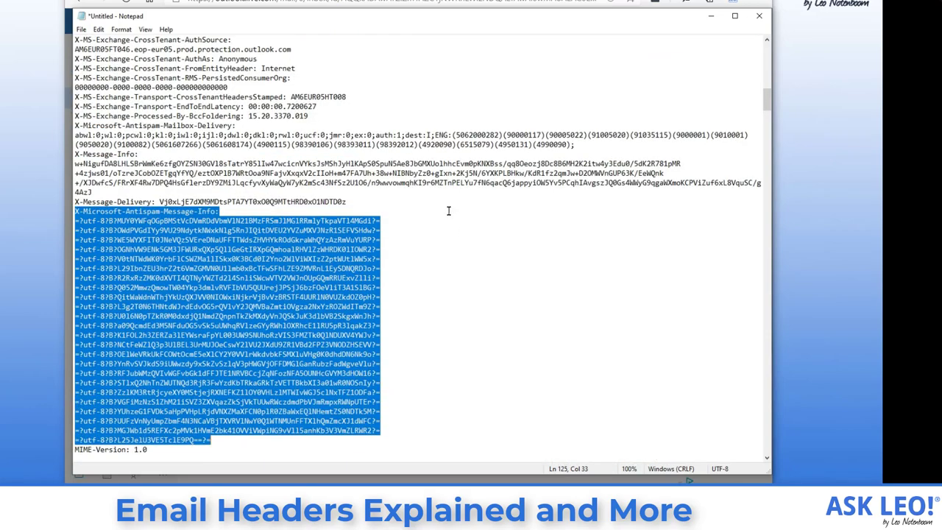
scroll(442, 212, "up", 6)
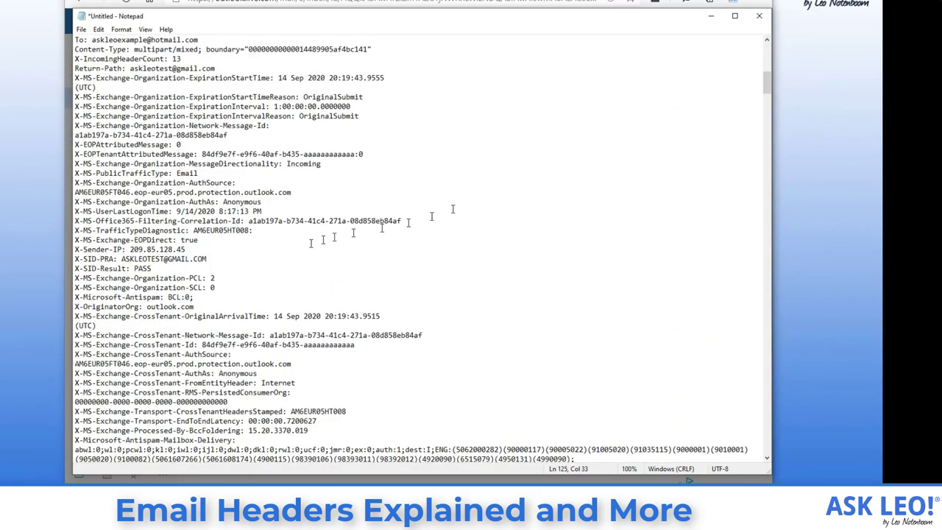
scroll(268, 247, "up", 3)
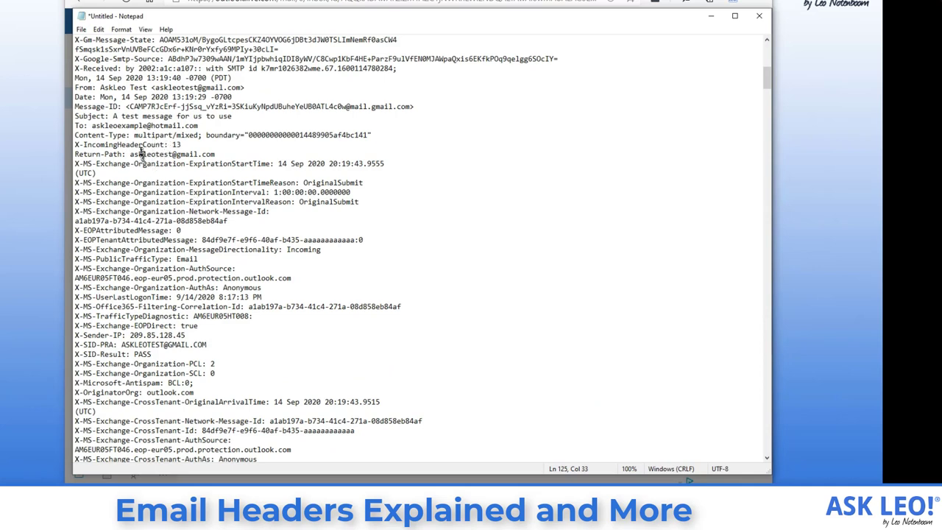
left_click_drag(74, 135, 392, 135)
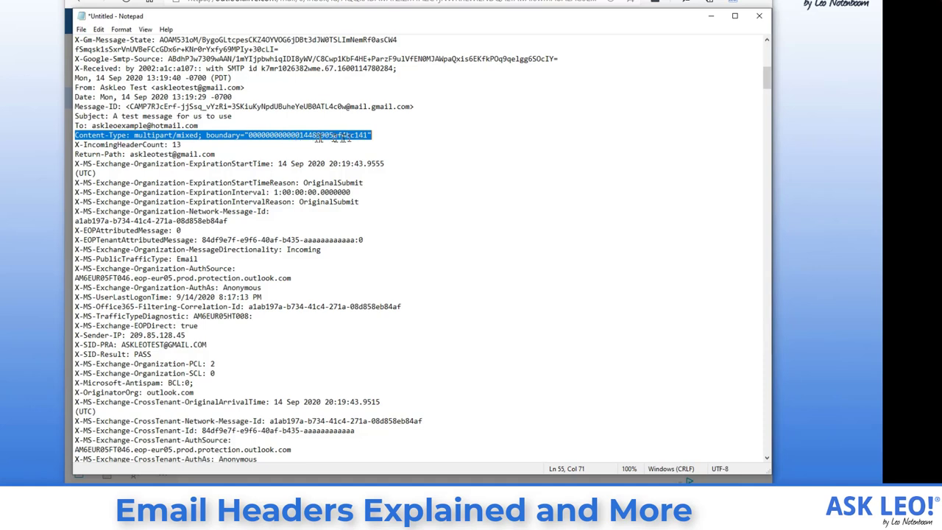
double_click(329, 134)
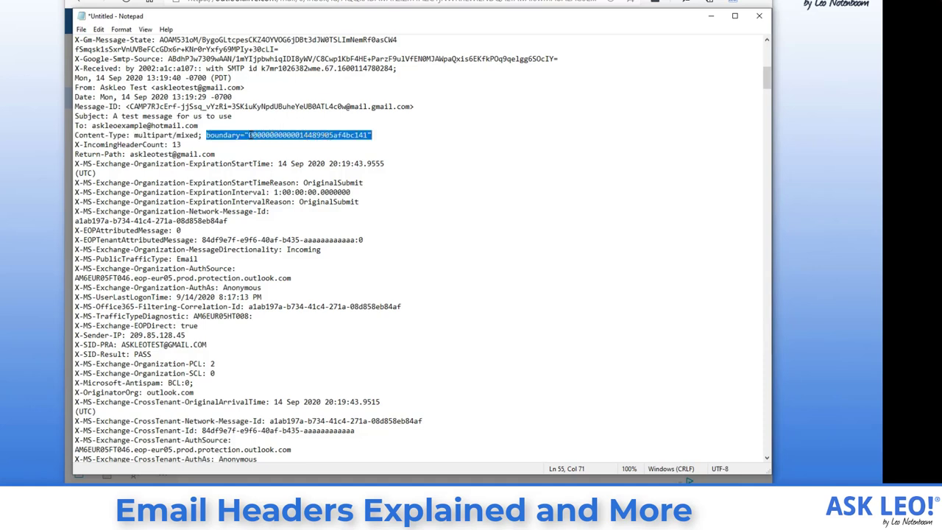
left_click_drag(249, 134, 372, 134)
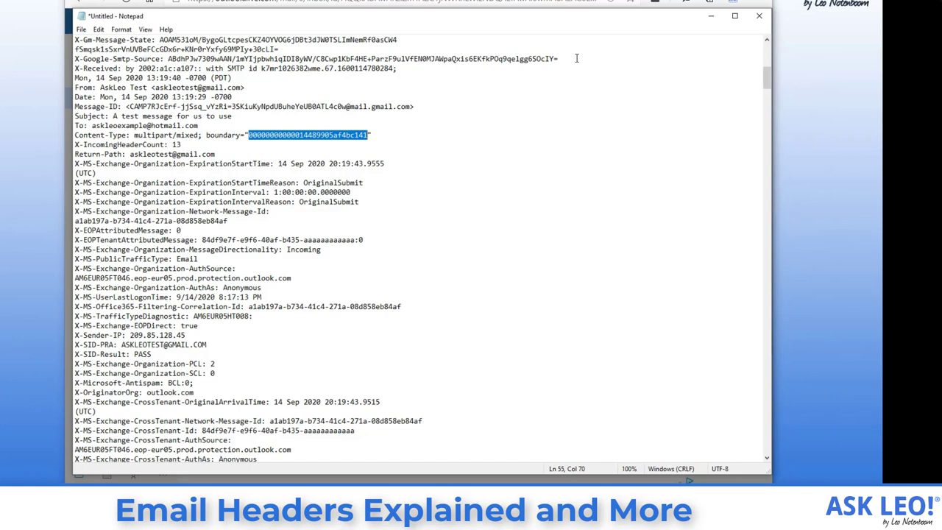
Search downward for the selected boundary string and highlight the multipart/alternative section enclosed between its two markers in the message body.
key("ctrl+f")
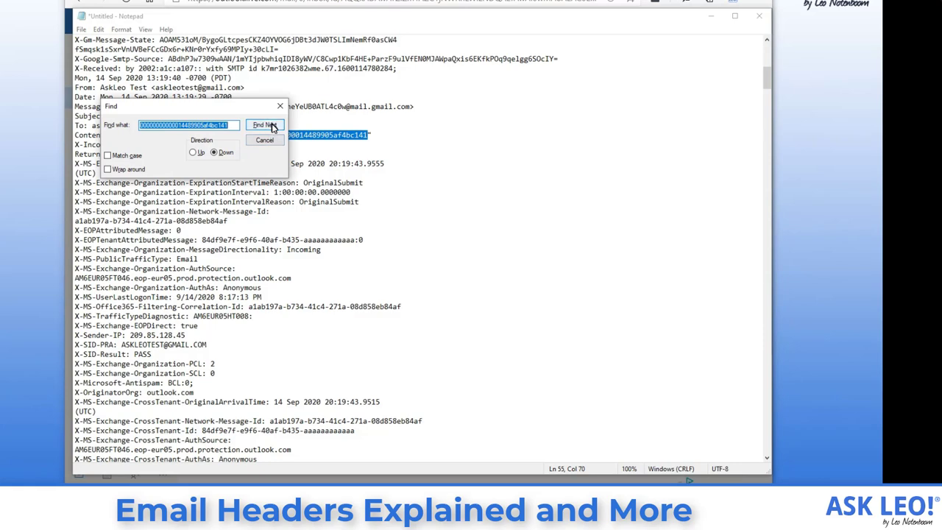
left_click(266, 125)
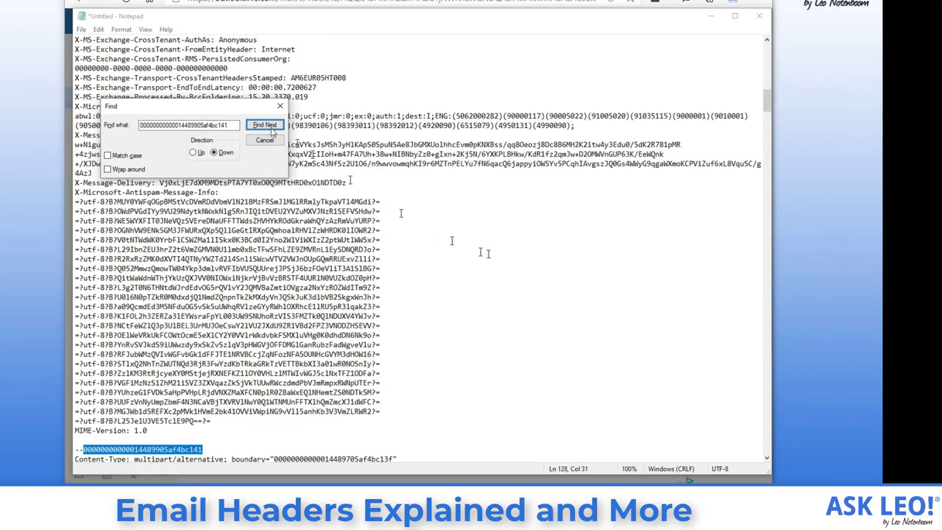
left_click(267, 140)
scroll(415, 255, "down", 8)
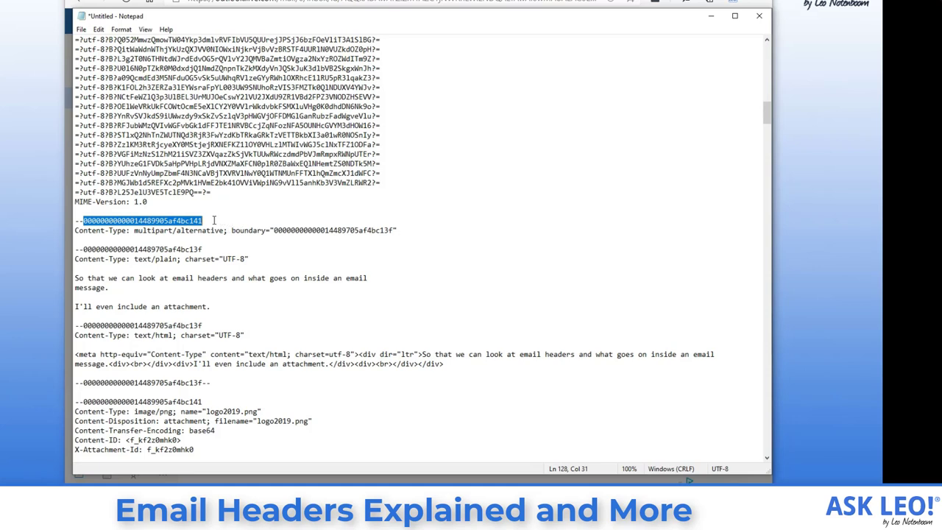
left_click_drag(204, 402, 84, 402)
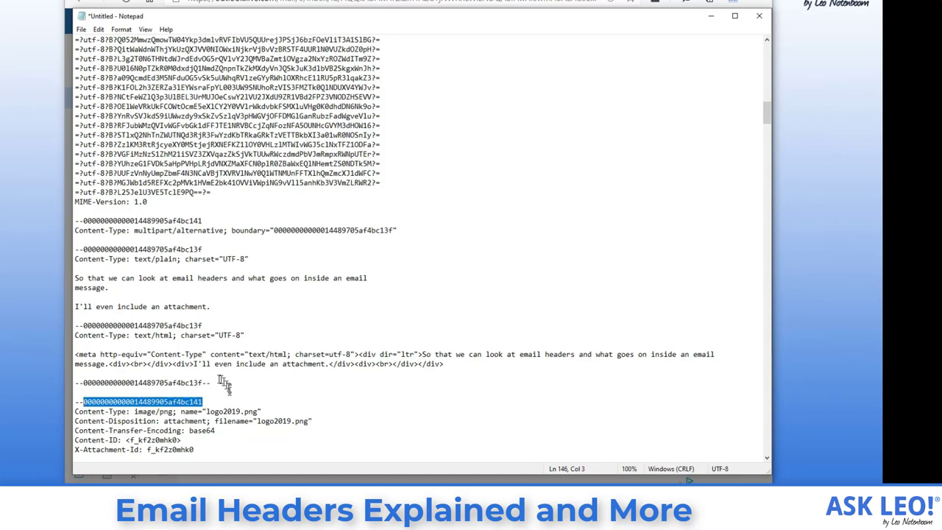
left_click_drag(218, 384, 76, 231)
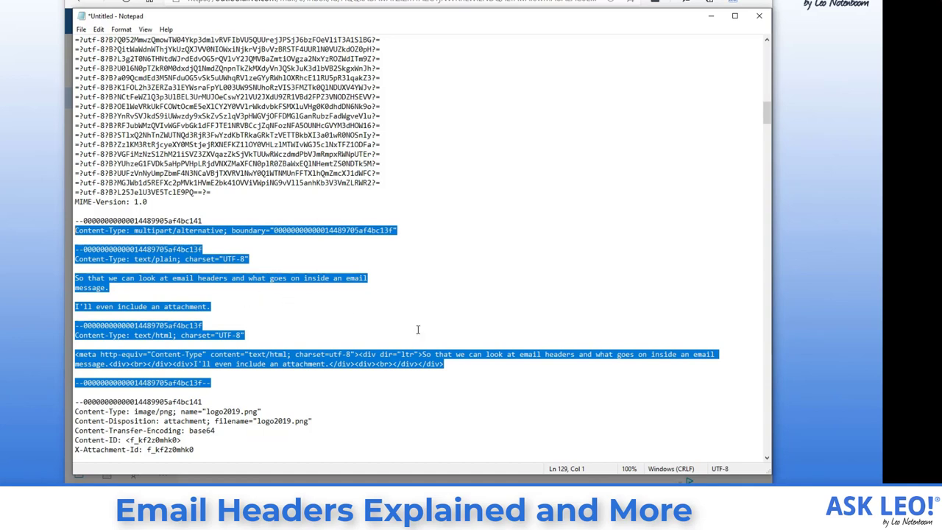
Examine the logo2019.png attachment part, highlighting its Content-Type line and the boundary string at the very end of the source.
scroll(265, 412, "down", 2)
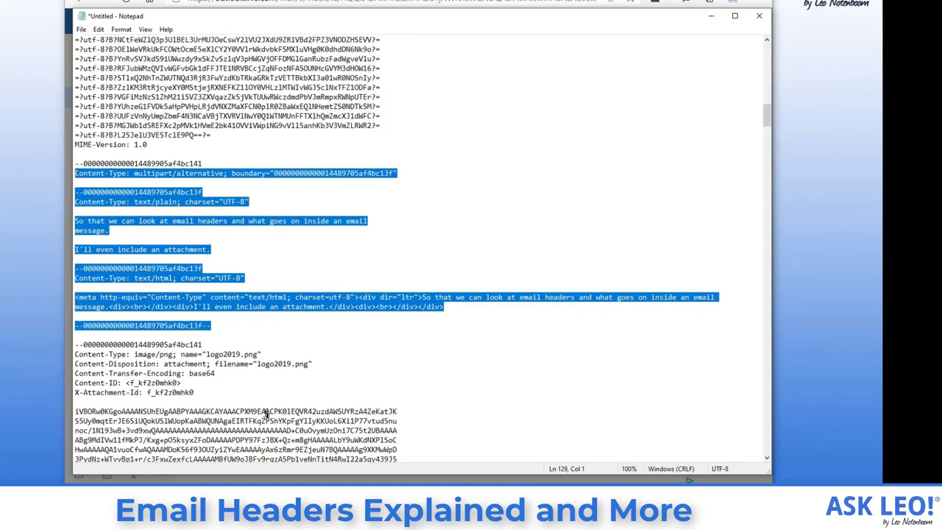
scroll(265, 412, "down", 2)
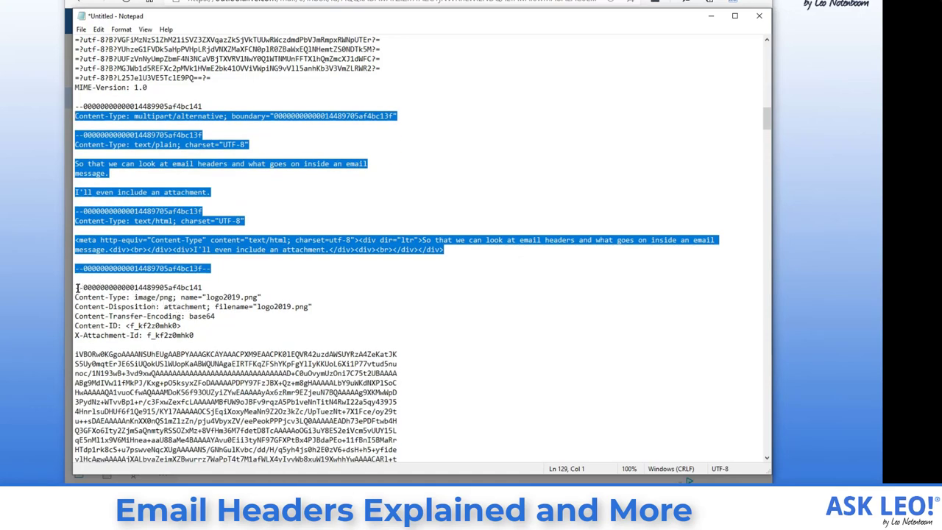
left_click_drag(74, 297, 298, 297)
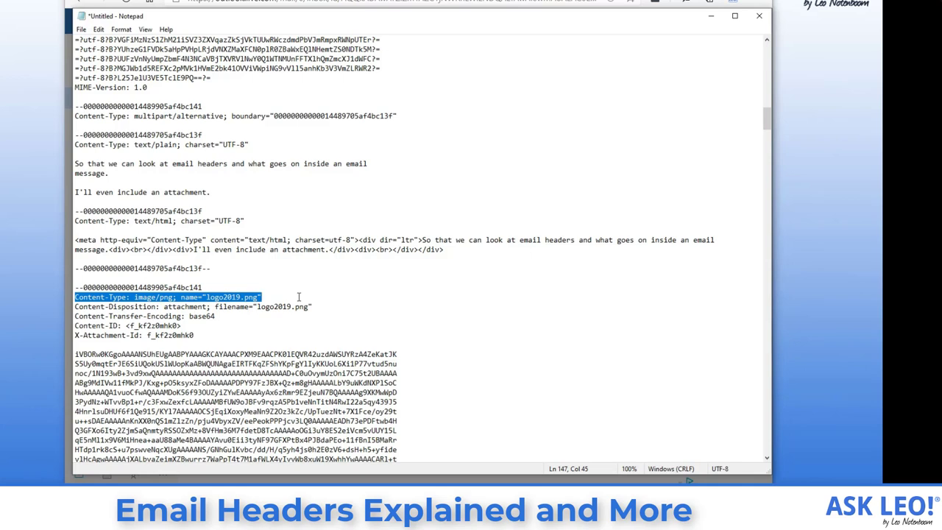
left_click(100, 288)
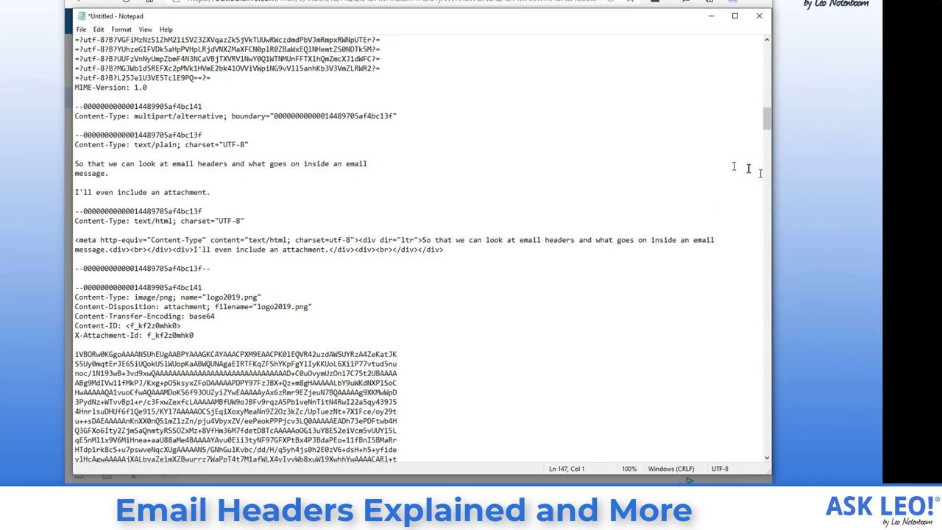
left_click_drag(765, 120, 750, 466)
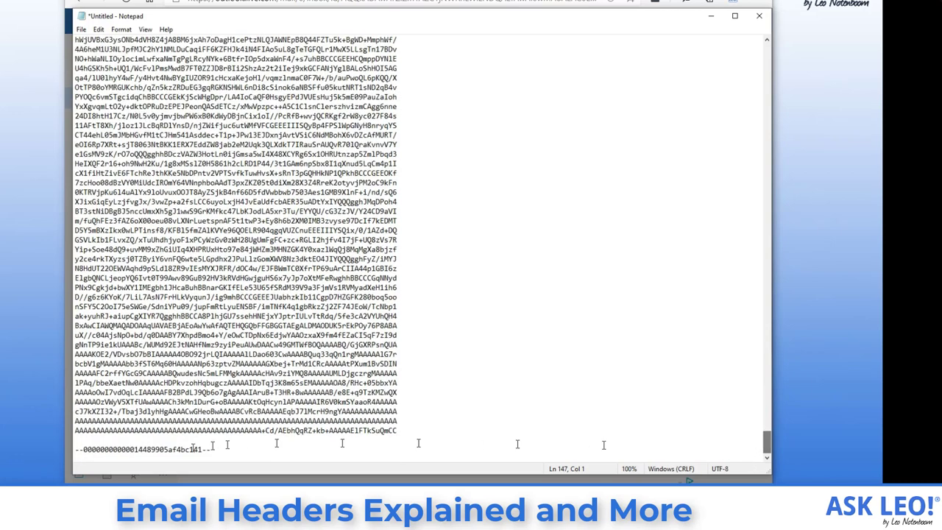
double_click(186, 449)
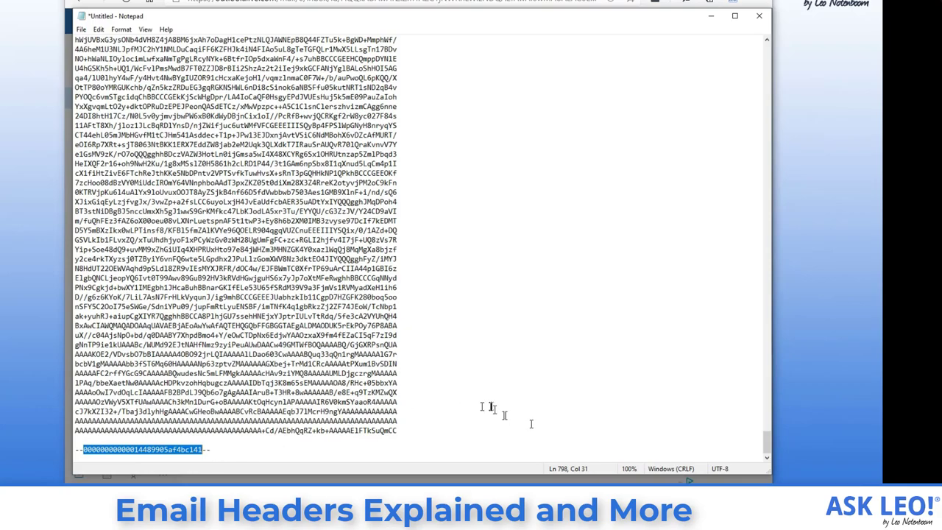
Highlight the attachment's base64 transfer encoding and the multipart/alternative section, then place the cursor on the blank line after the text/plain header.
left_click_drag(767, 451, 768, 125)
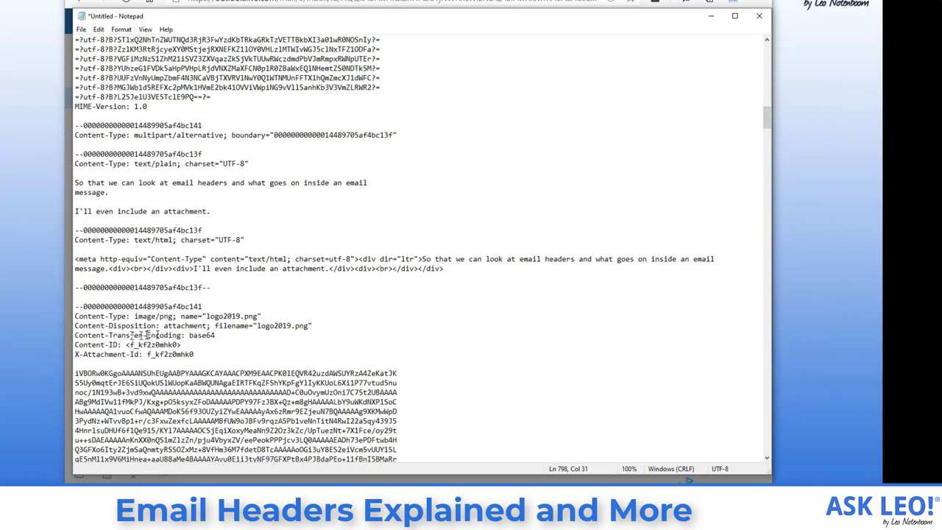
double_click(201, 335)
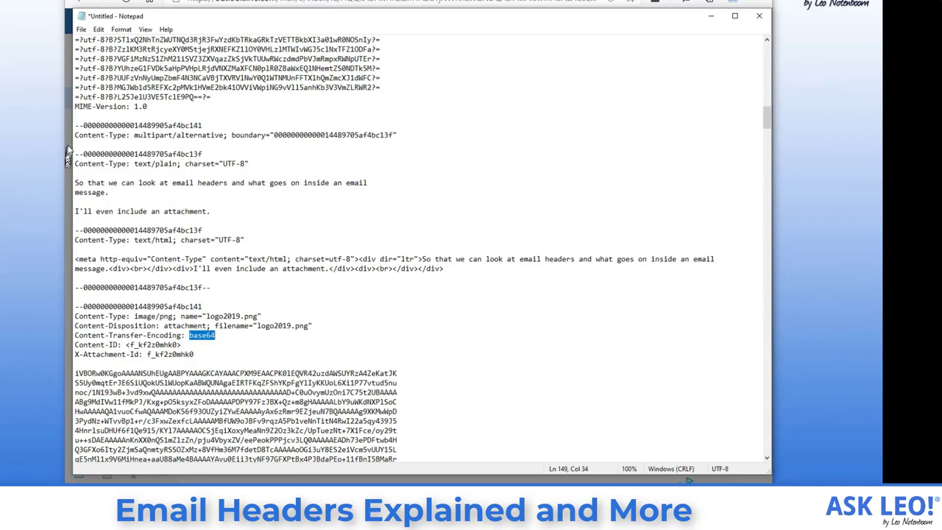
left_click_drag(75, 135, 267, 296)
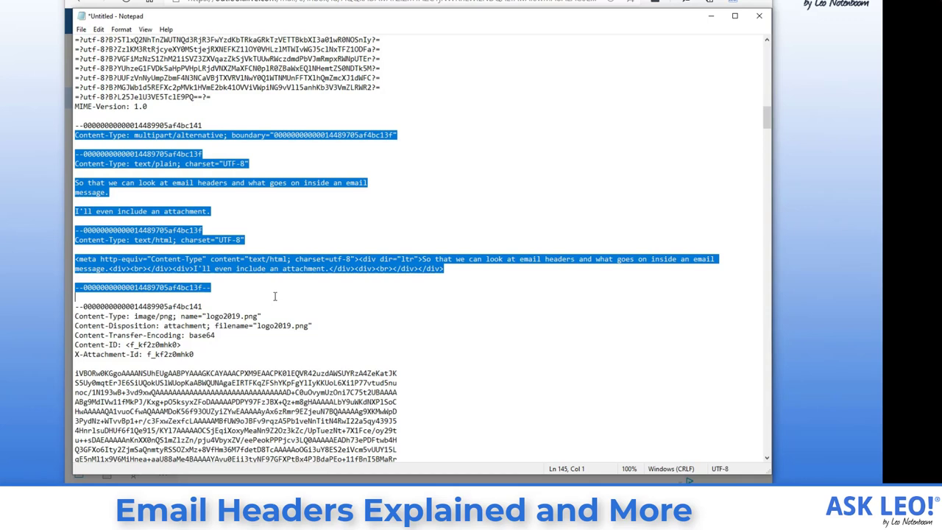
left_click(254, 174)
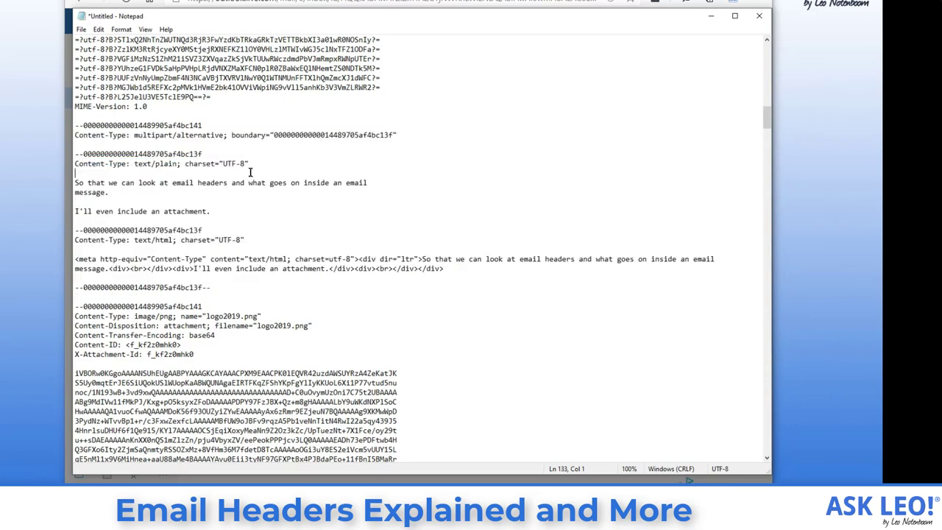
Examine the two alternative body parts, highlighting the text/plain and text/html types and the HTML version of the message.
left_click_drag(134, 164, 185, 163)
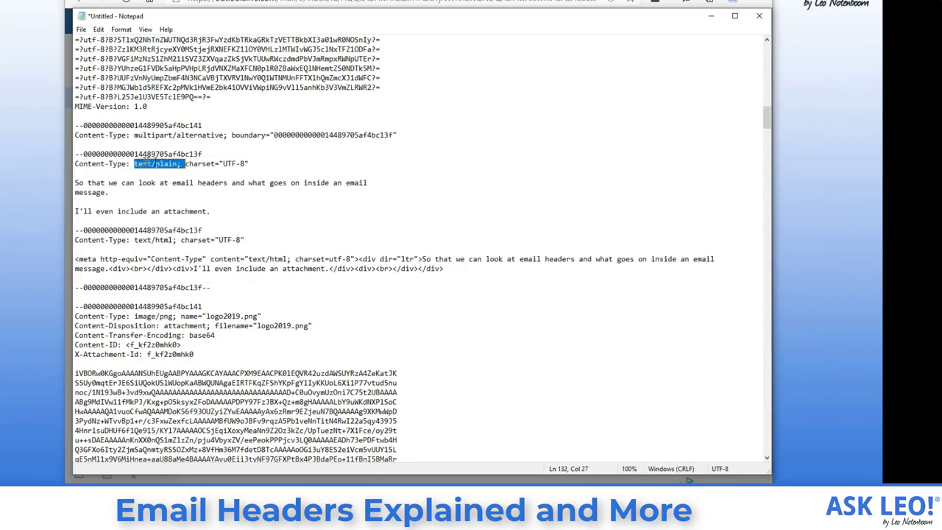
double_click(142, 241)
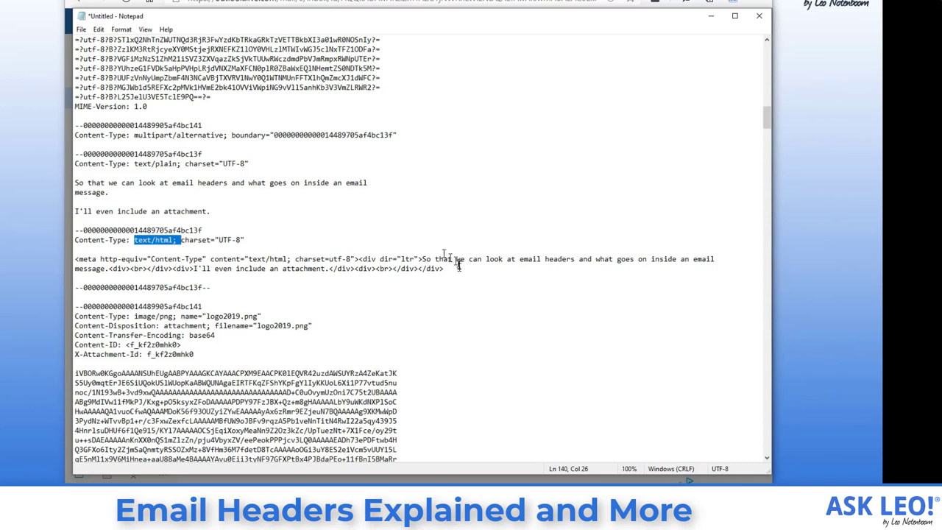
left_click_drag(446, 269, 398, 279)
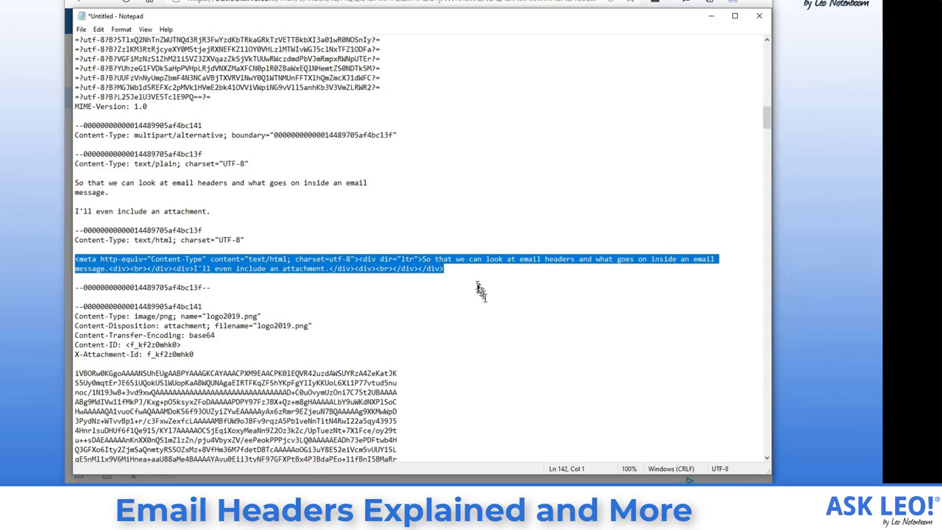
left_click(414, 295)
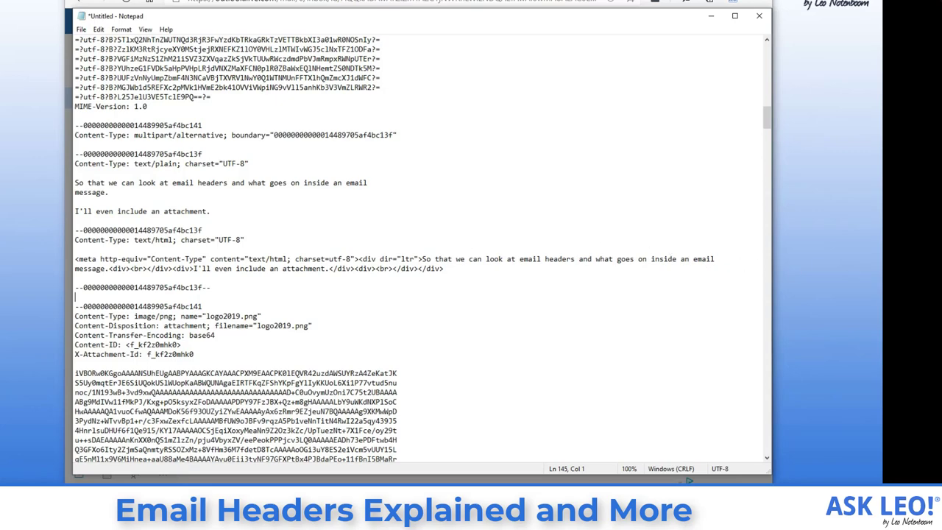
Search from the start of the source for "From:" and place the cursor at the end of that header line.
key("ctrl+Home")
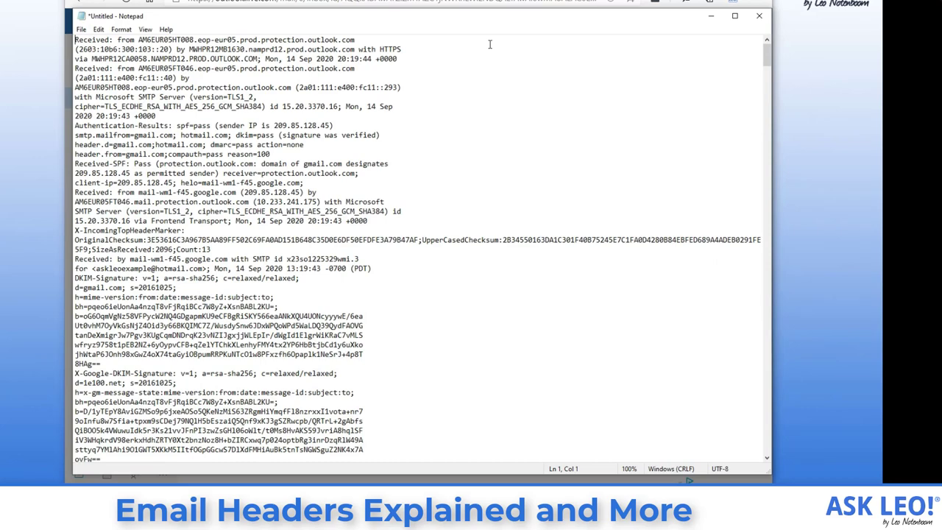
key("ctrl+f")
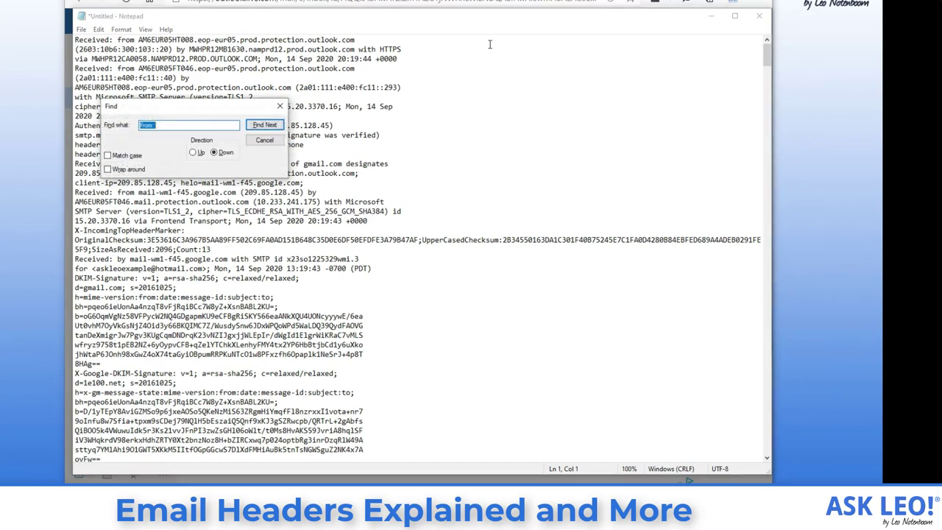
type("From:")
left_click(265, 126)
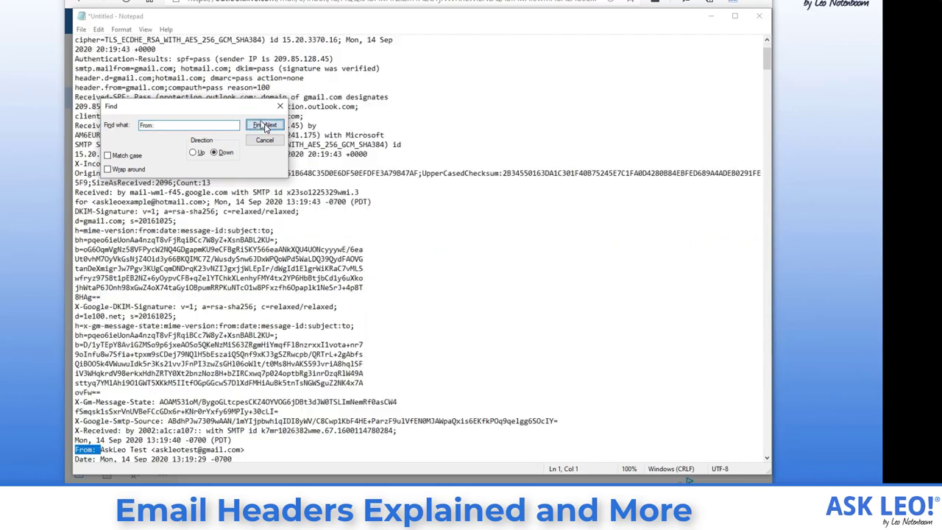
left_click(264, 140)
scroll(239, 246, "down", 8)
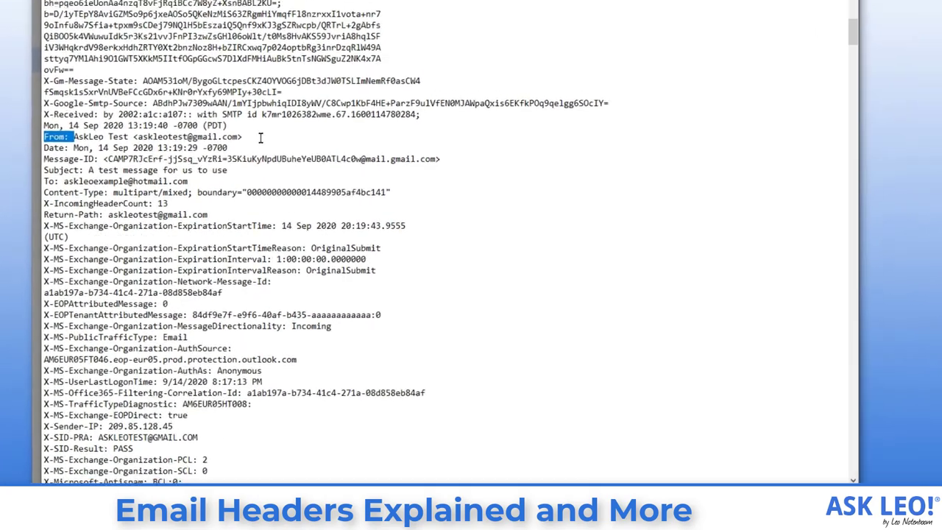
left_click(259, 222)
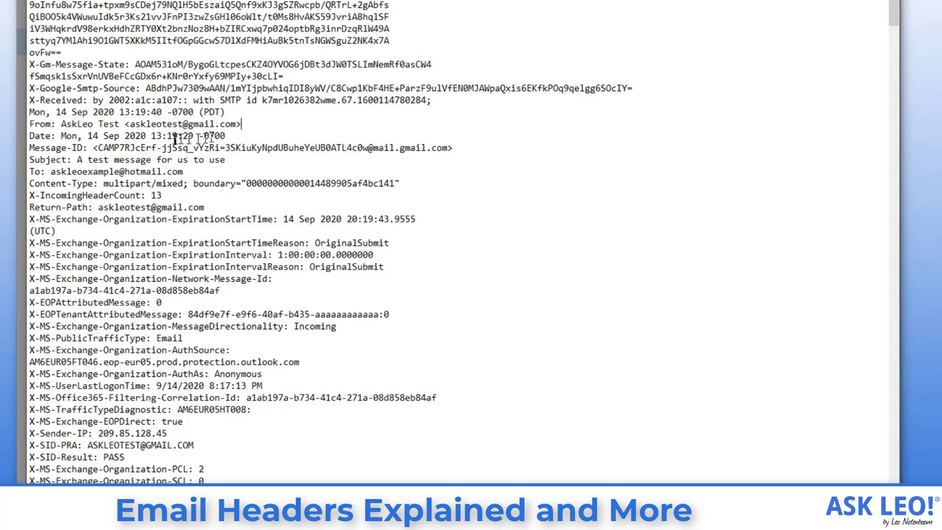
Examine the Date, Message-ID and Subject headers, highlighting the -0700 offset, the Message-ID label and most of its value, and the Subject label.
left_click_drag(197, 136, 228, 136)
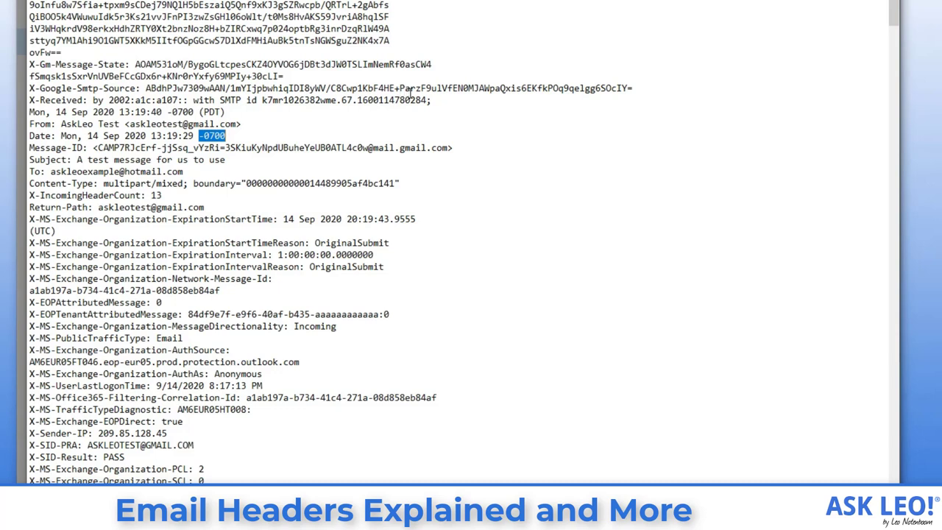
left_click(87, 148)
left_click_drag(87, 148, 29, 148)
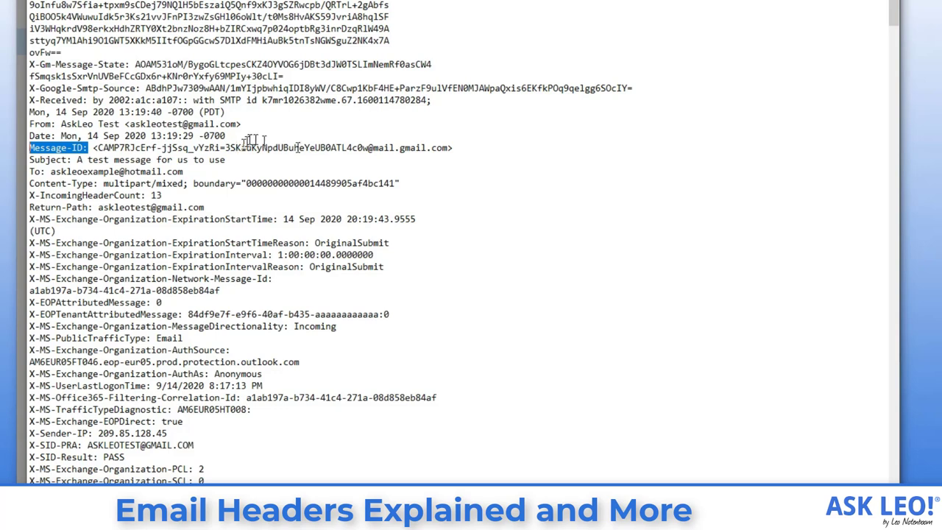
left_click(413, 147)
double_click(413, 148)
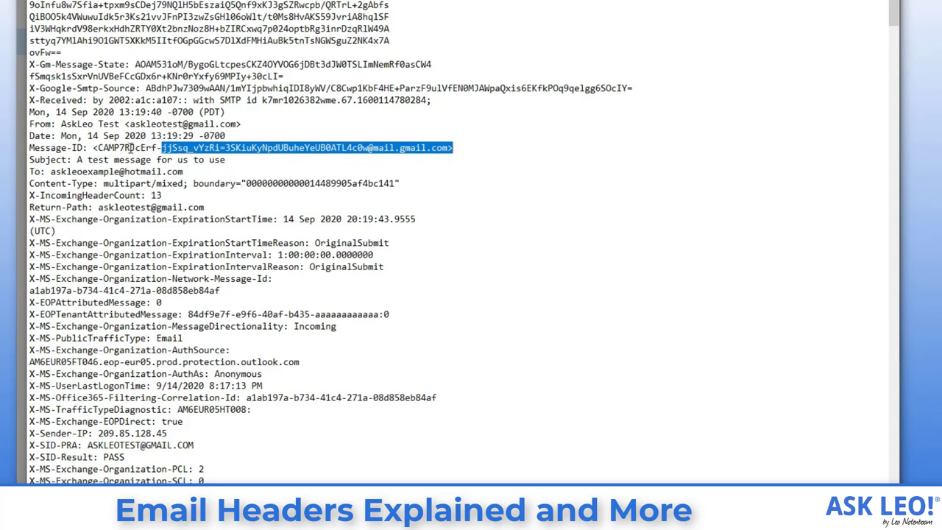
double_click(48, 159)
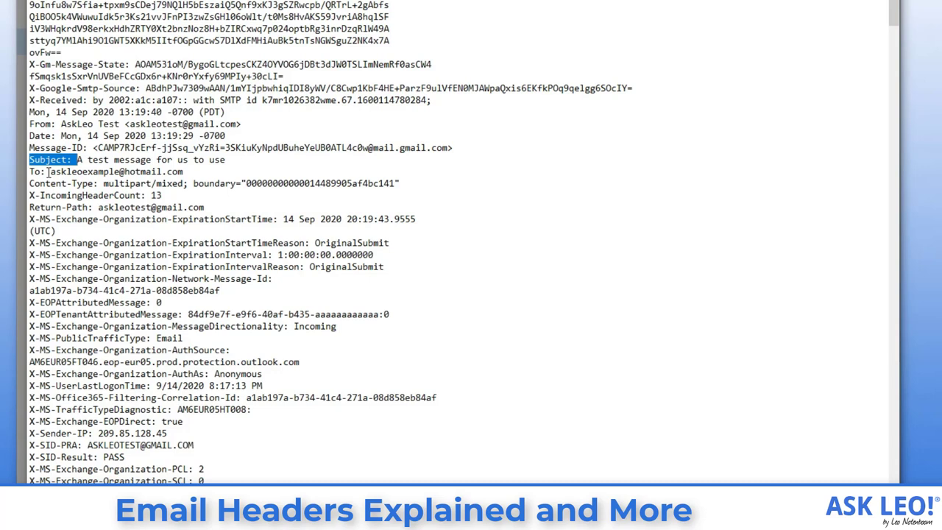
left_click(276, 165)
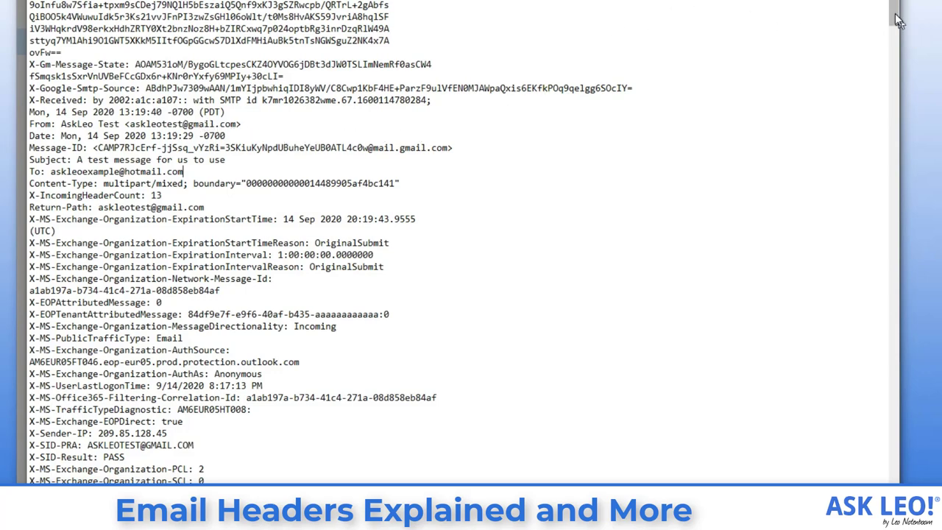
Highlight the X- prefix of X-IncomingHeaderCount and the Exchange-Organization-ExpirationStartTimeReason part of the Microsoft header name.
scroll(896, 15, "up", 10)
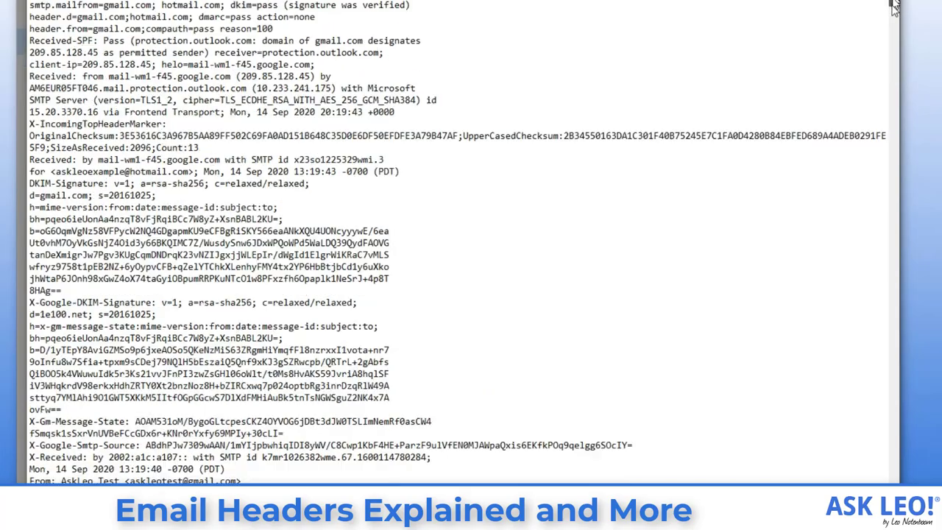
scroll(894, 9, "down", 15)
scroll(894, 6, "up", 17)
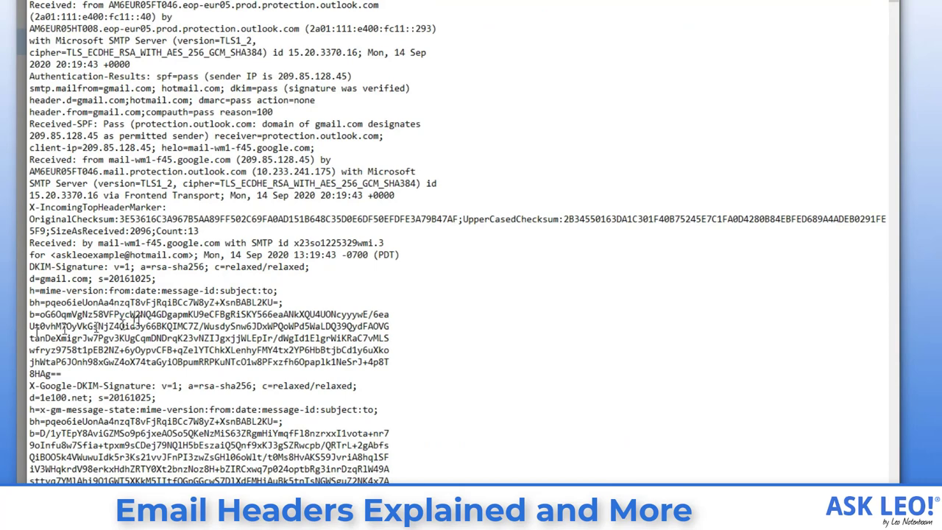
scroll(137, 317, "down", 3)
scroll(137, 318, "down", 7)
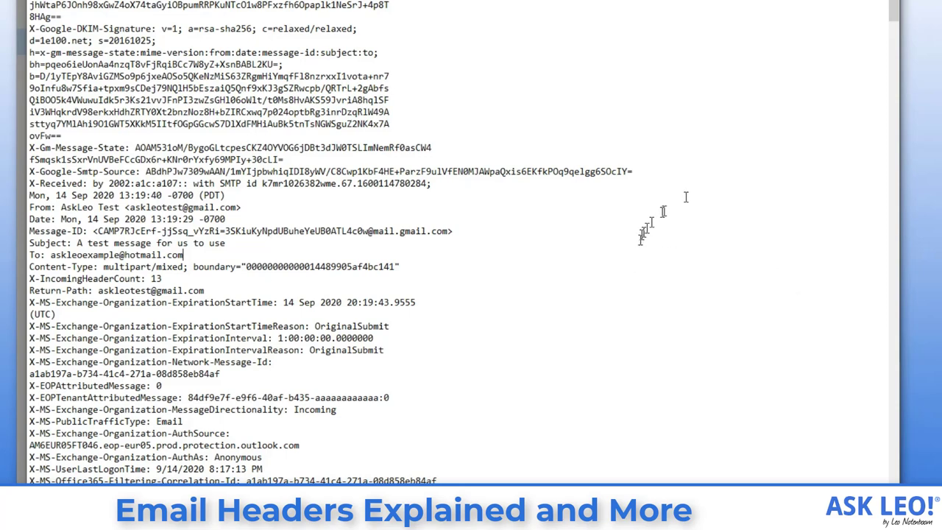
scroll(679, 177, "down", 2)
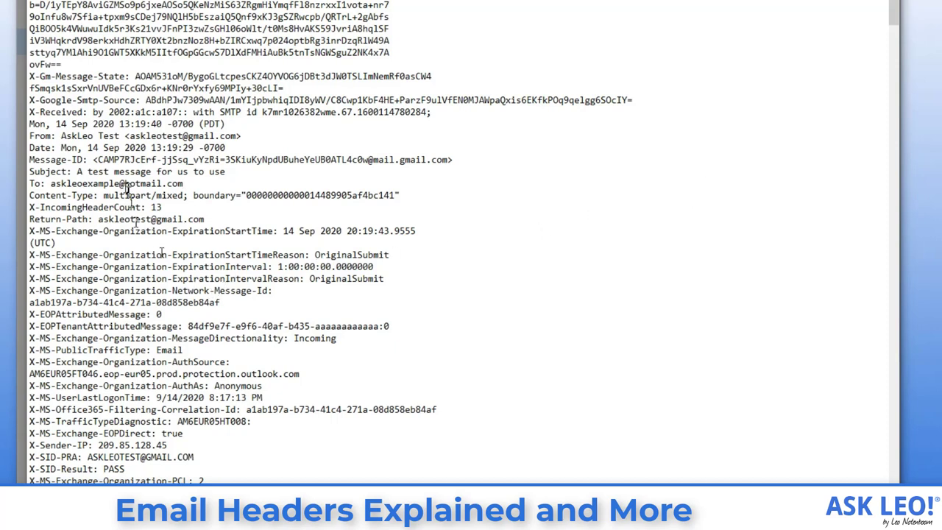
left_click_drag(41, 208, 29, 209)
left_click(85, 254)
left_click_drag(85, 254, 315, 254)
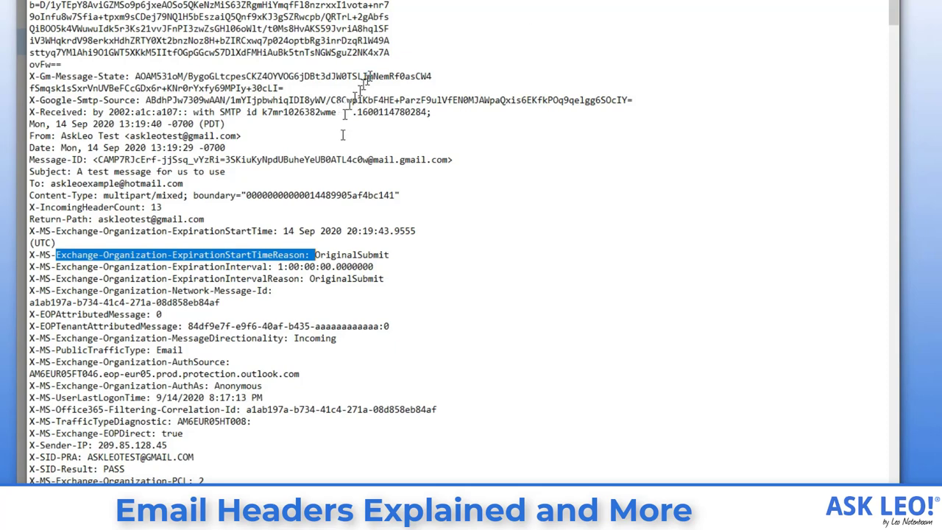
Review the X-MS headers and search from the start of the source for "x-sender-ip", closing the search and clearing the selection.
scroll(227, 305, "down", 9)
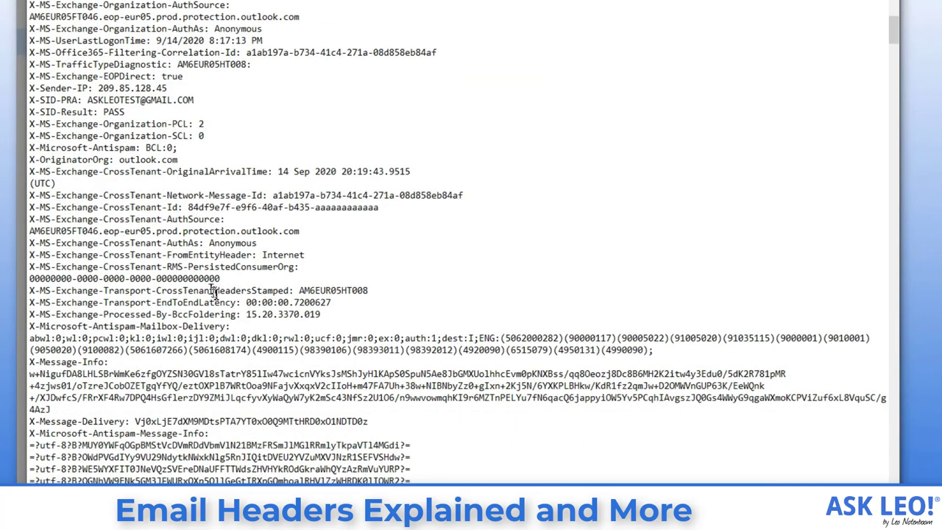
scroll(207, 273, "up", 4)
scroll(206, 273, "up", 4)
scroll(109, 194, "up", 4)
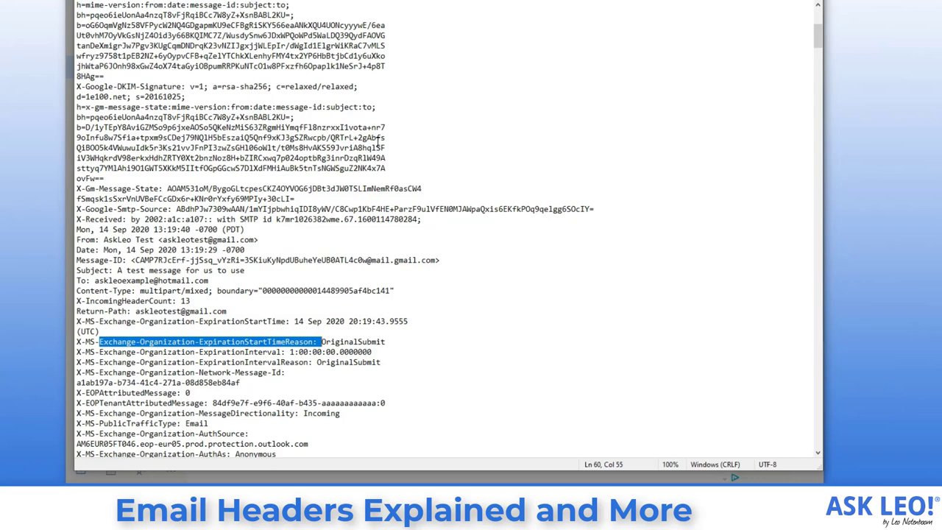
key("ctrl+Home")
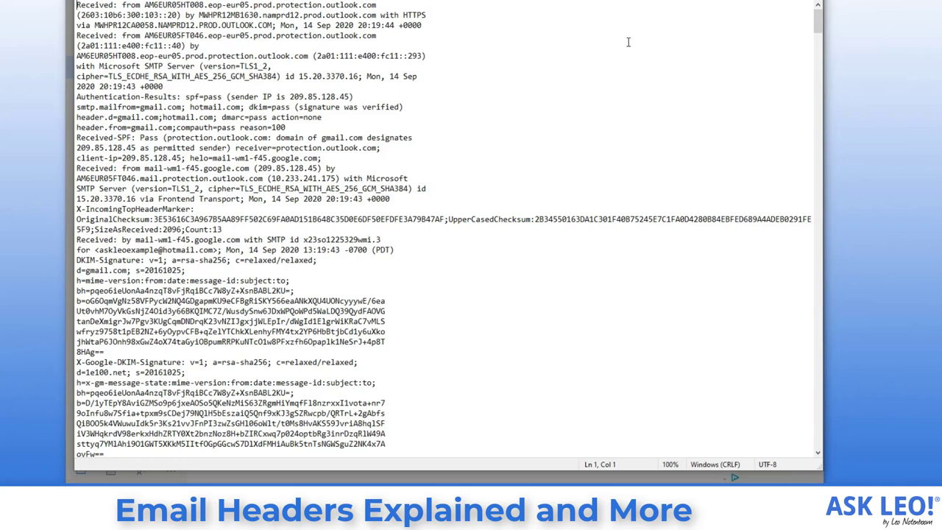
key("ctrl+f")
type("x-send")
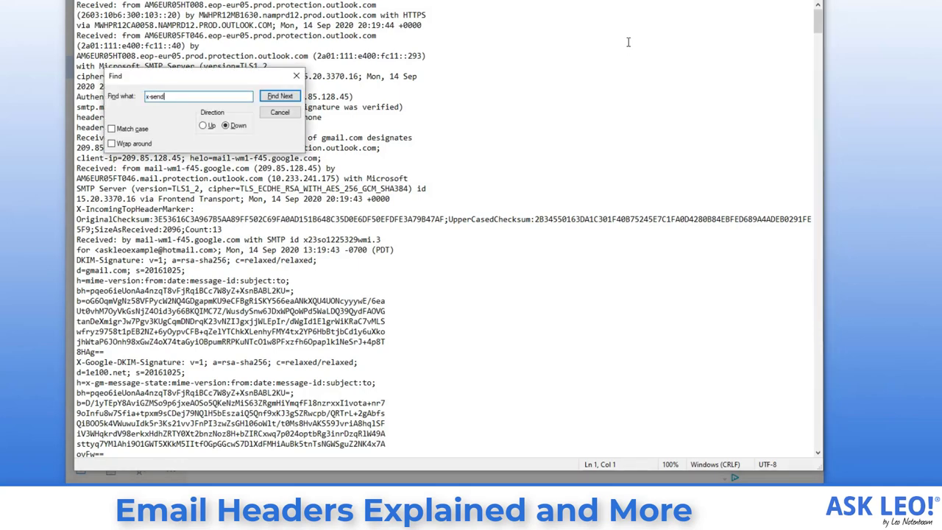
type("er-ip")
key("Return")
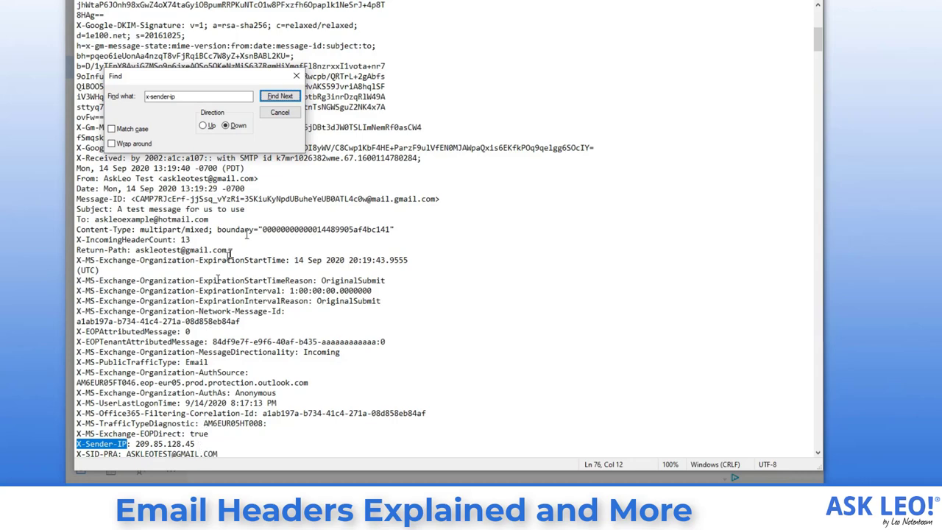
left_click(284, 113)
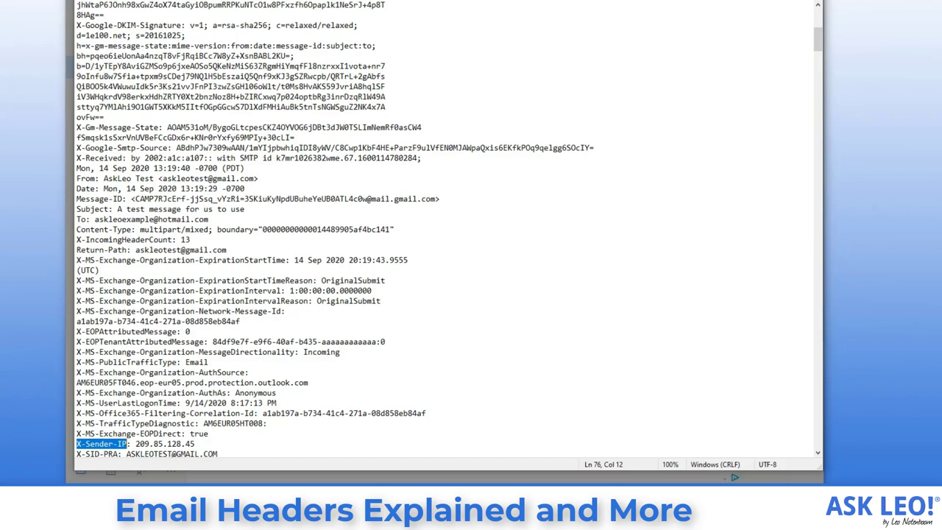
left_click(502, 133)
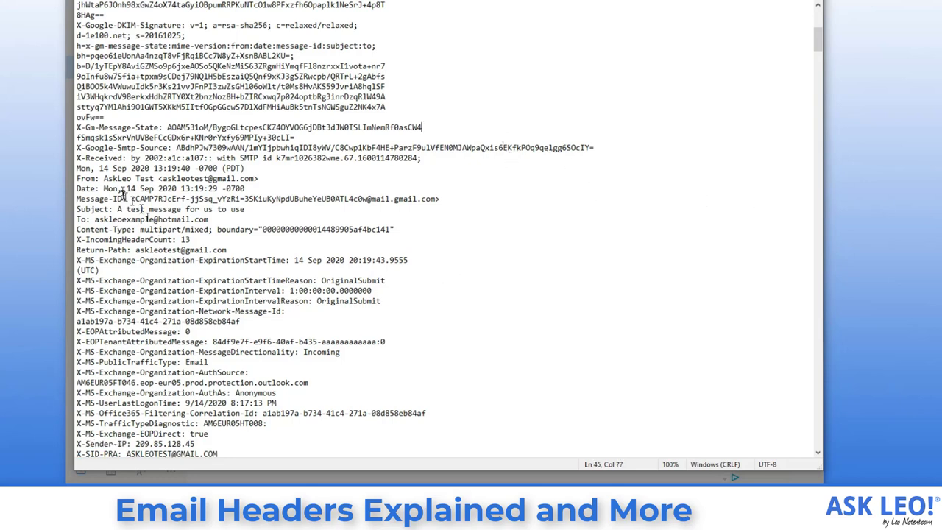
Select the From: label and search upward from it for "Received:", continuing past X-Received to the entry by mail-wm1-f45.google.com.
left_click_drag(104, 178, 76, 178)
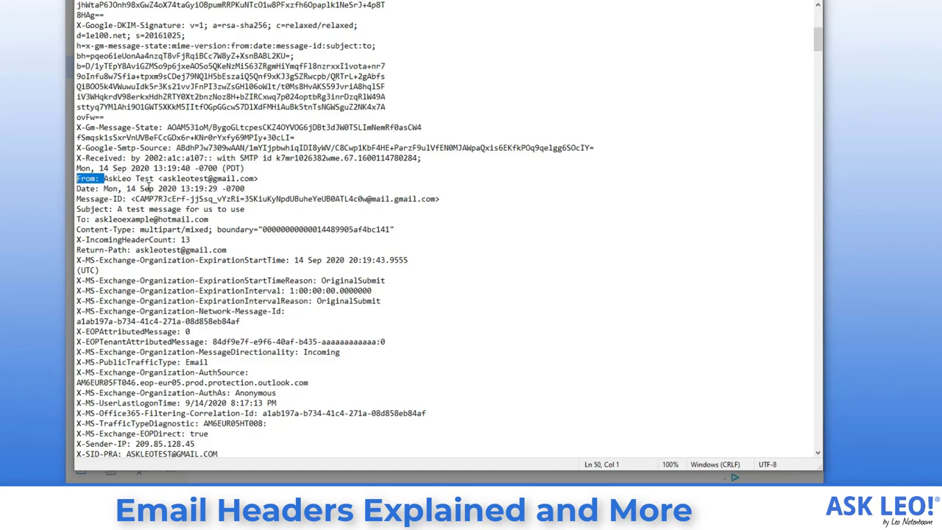
scroll(138, 180, "up", 3)
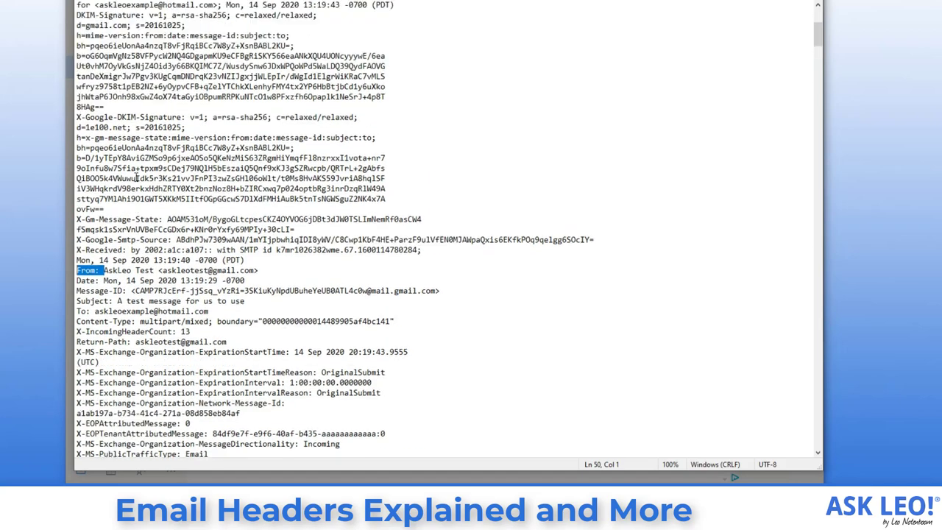
scroll(138, 178, "up", 3)
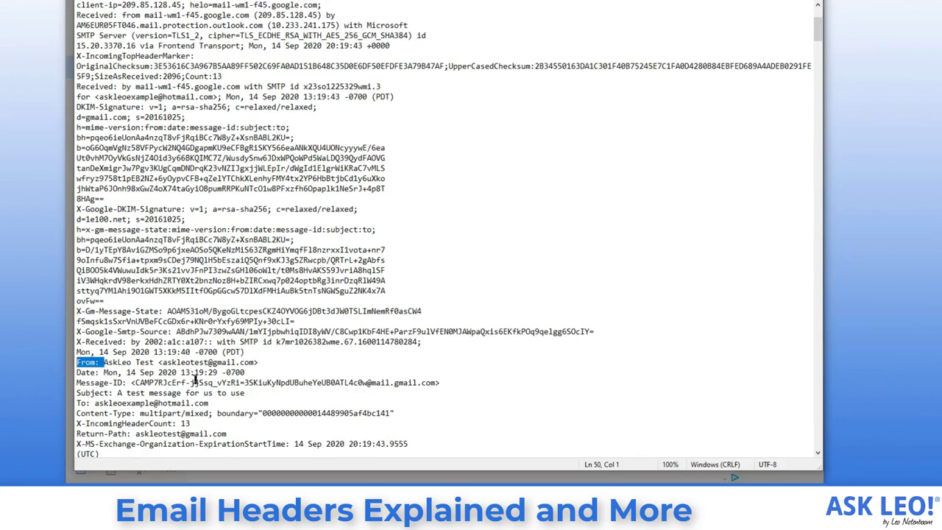
key("ctrl+f")
type("Rec")
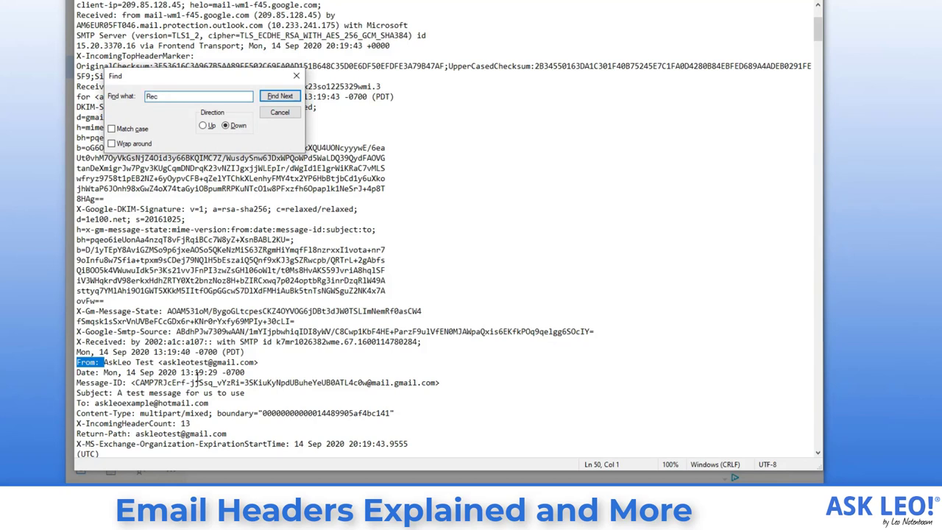
type("eived:")
left_click(203, 126)
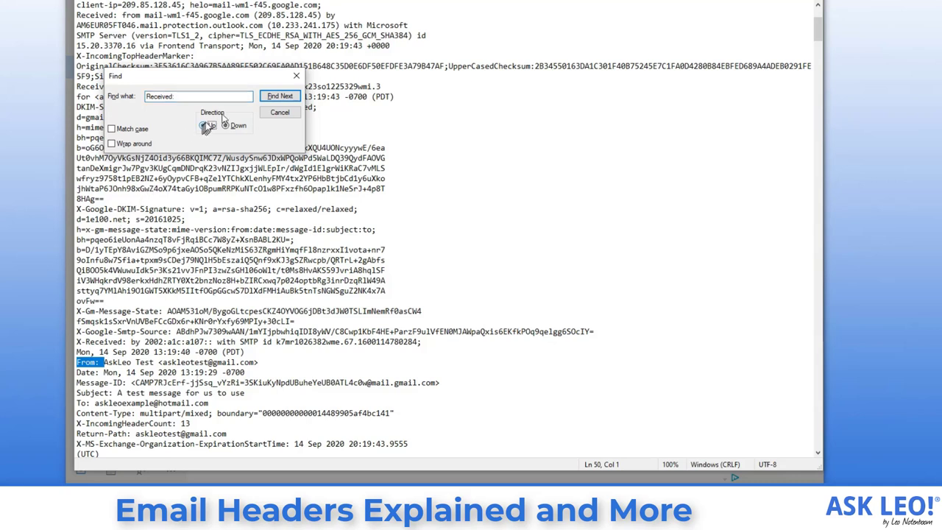
left_click(279, 97)
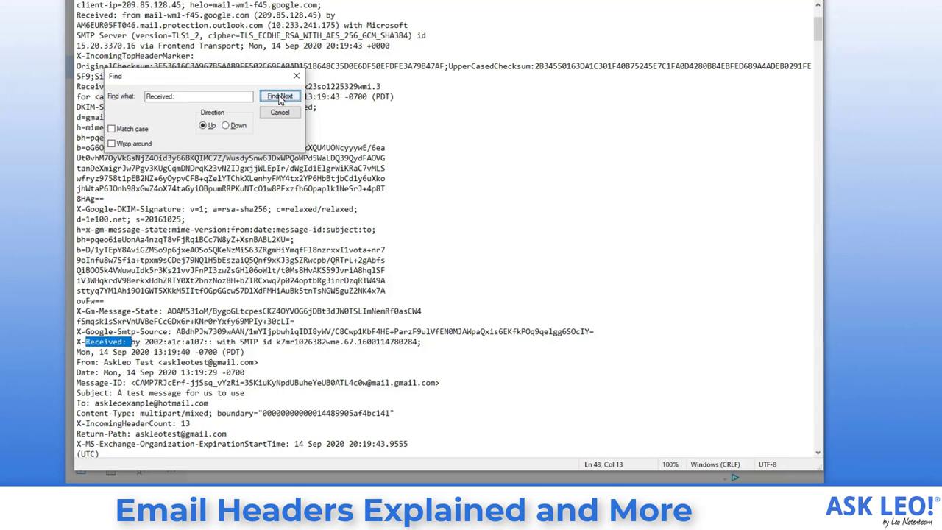
left_click(280, 96)
Move the search dialog clear of the match, highlight the complete two-line Received entry, and continue the search upward.
left_click_drag(249, 74, 227, 132)
left_click(136, 87)
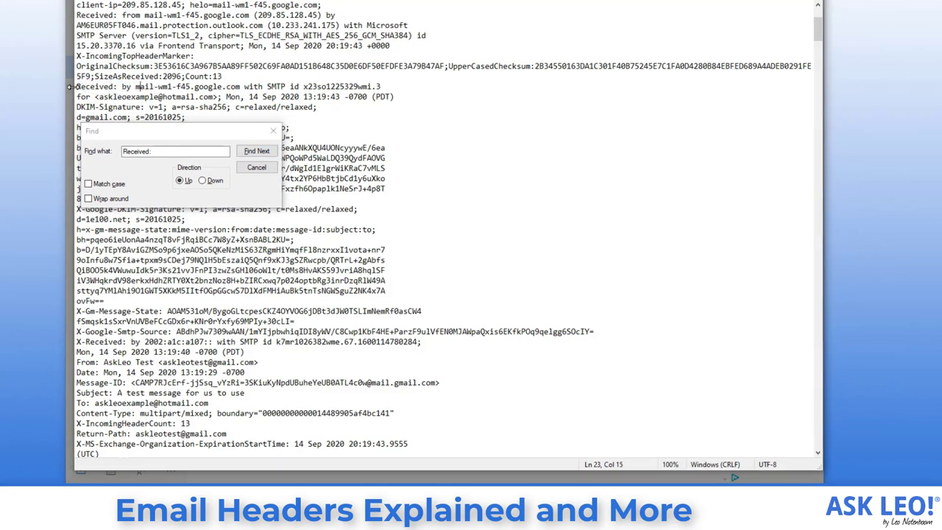
left_click_drag(76, 87, 403, 97)
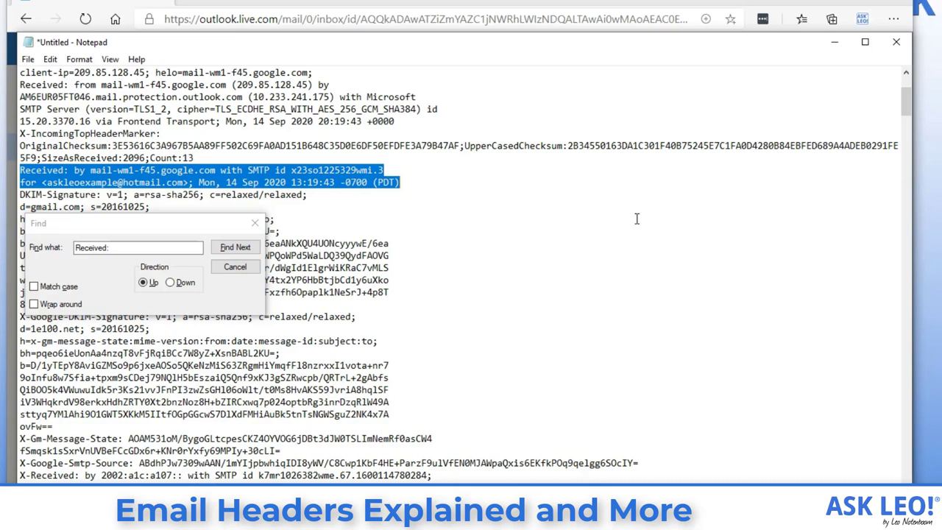
left_click(241, 250)
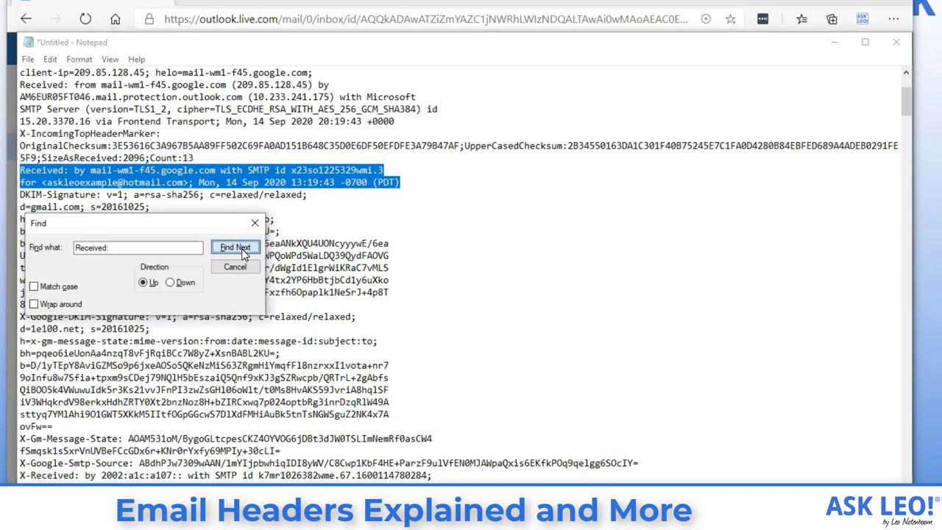
Continue the upward search to the Received entry from mail-wm1-f45.google.com and highlight all four lines of that entry.
left_click(243, 252)
left_click(243, 252)
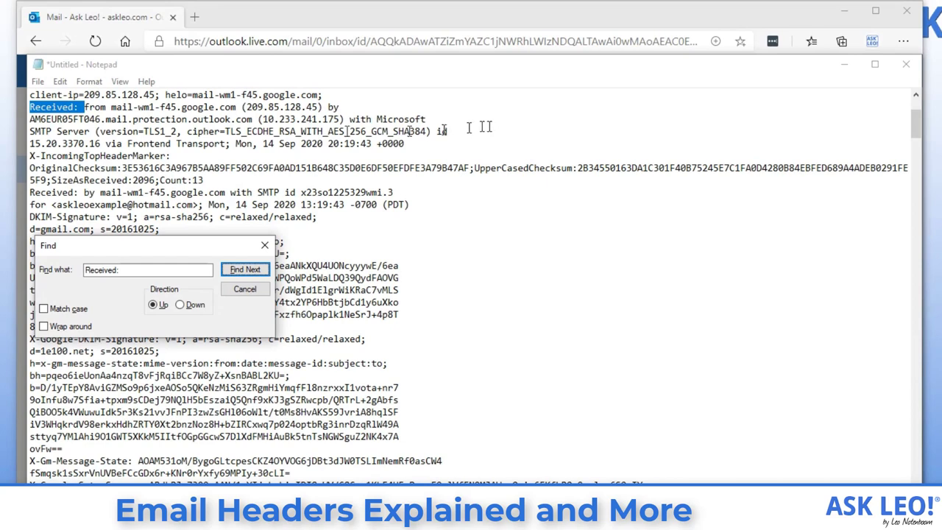
left_click_drag(406, 144, 5, 107)
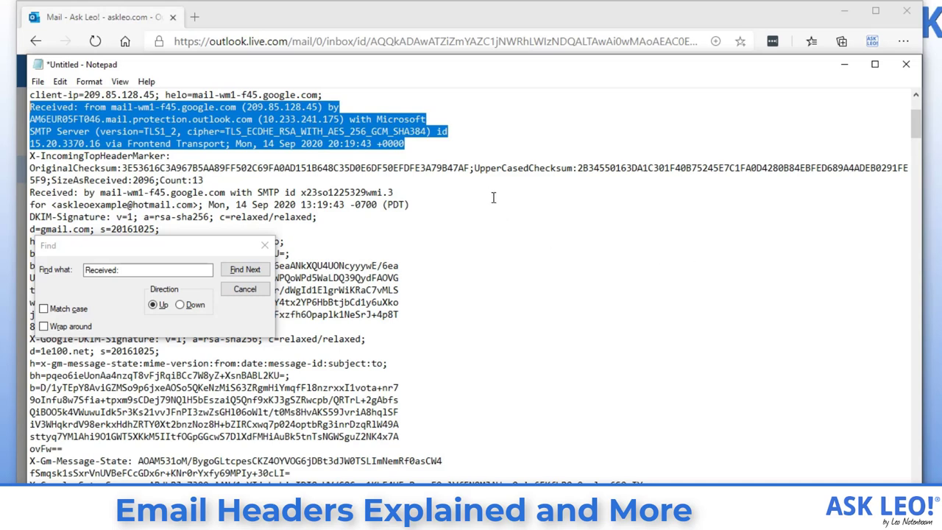
Continue the upward search past the Received entry from AM6EUR05FT046 to the first entry in the source, and close the search.
scroll(493, 198, "up", 1)
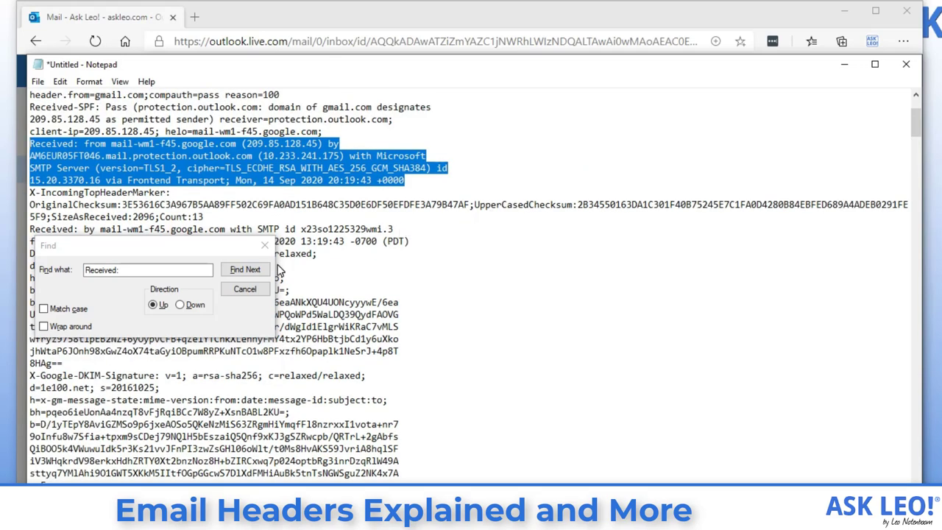
left_click(250, 270)
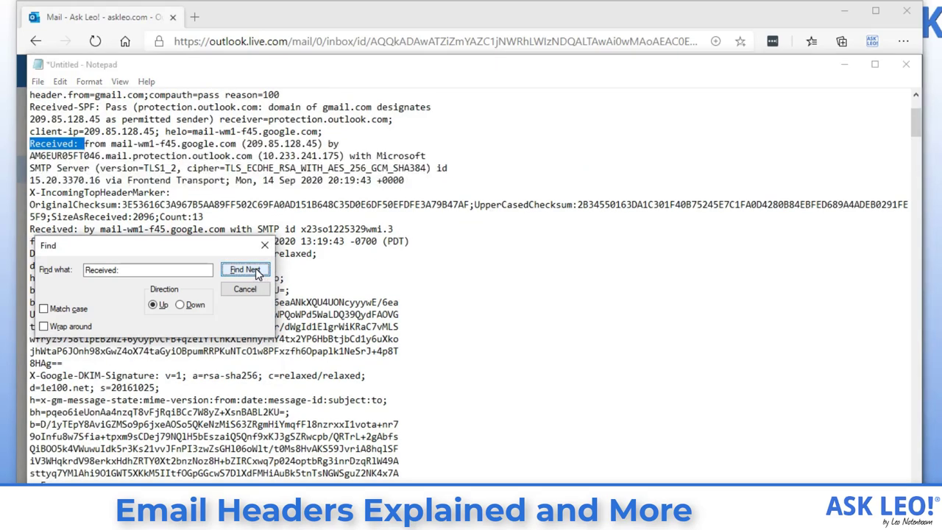
left_click(251, 270)
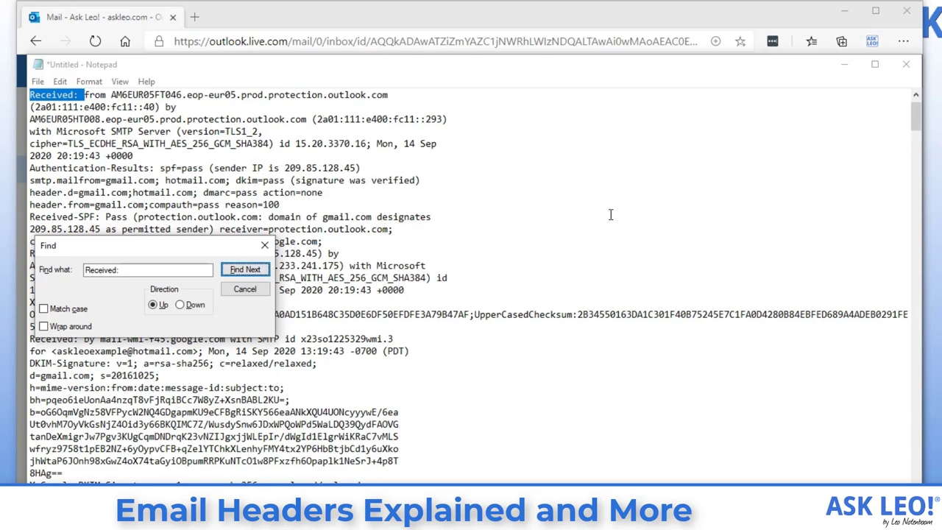
scroll(610, 215, "up", 1)
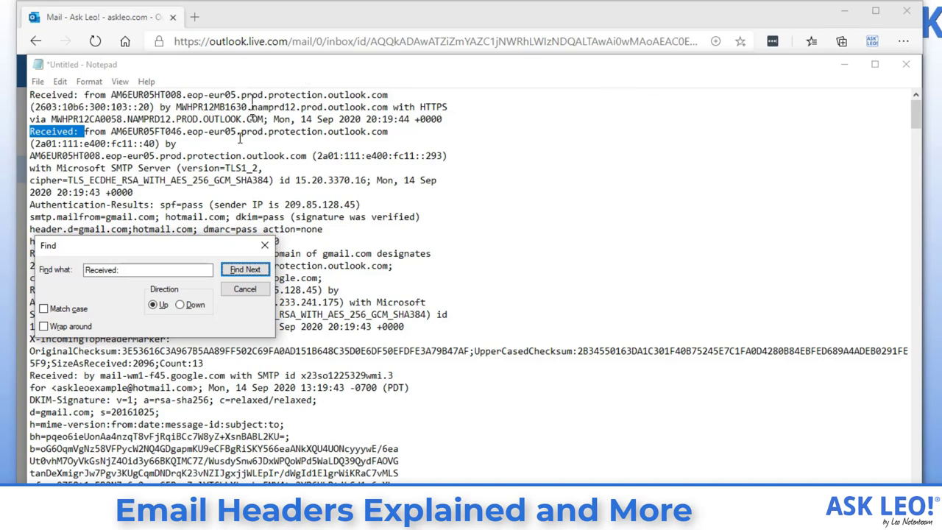
left_click(242, 270)
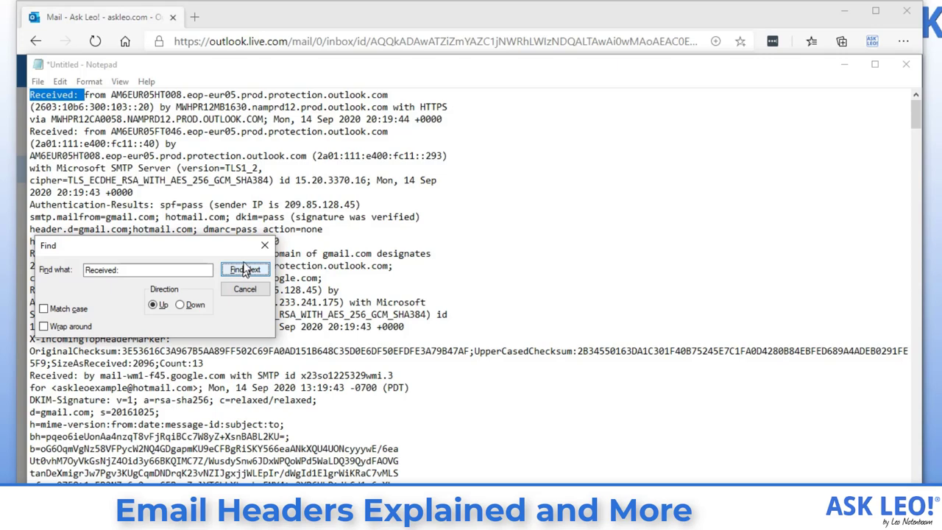
left_click(244, 290)
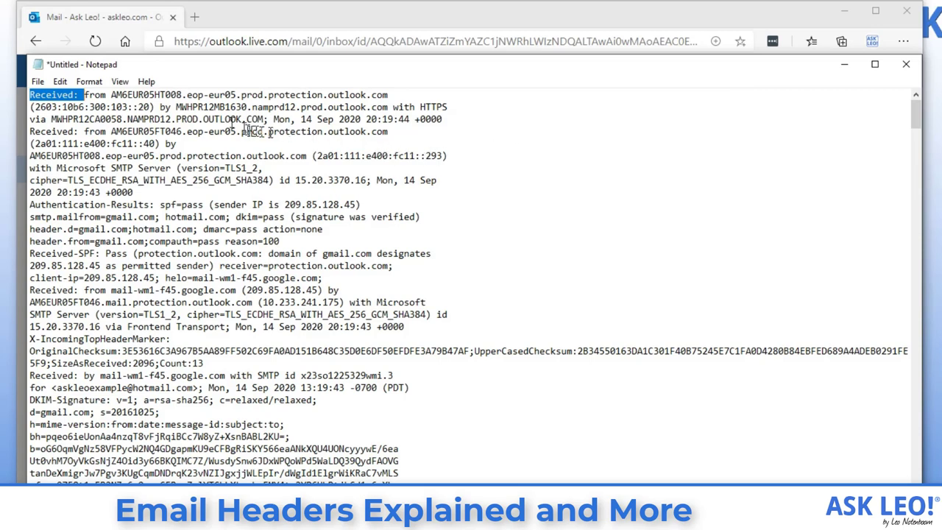
Highlight the receiving server MWHPR12MB1630.namprd12.prod.outlook.com in the first Received entry, followed by that entry's Received: label.
left_click_drag(181, 108, 388, 107)
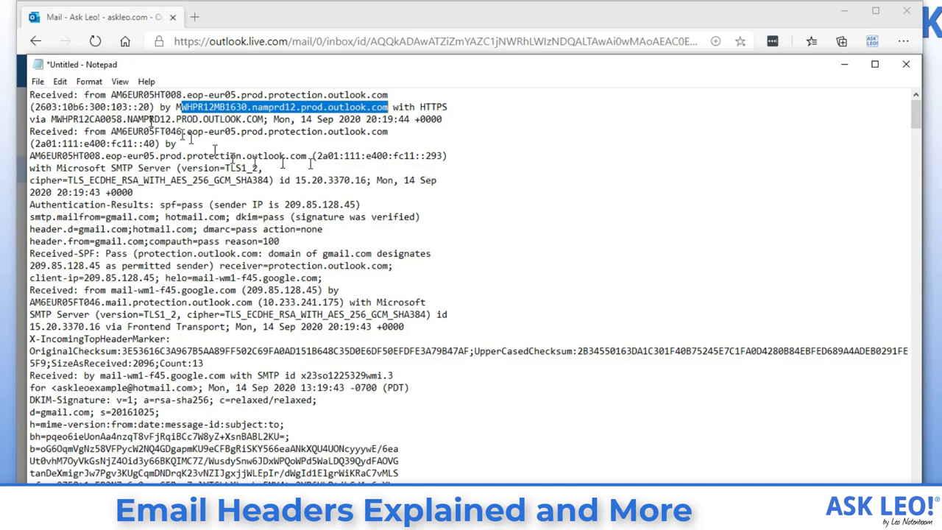
left_click(56, 94)
double_click(56, 94)
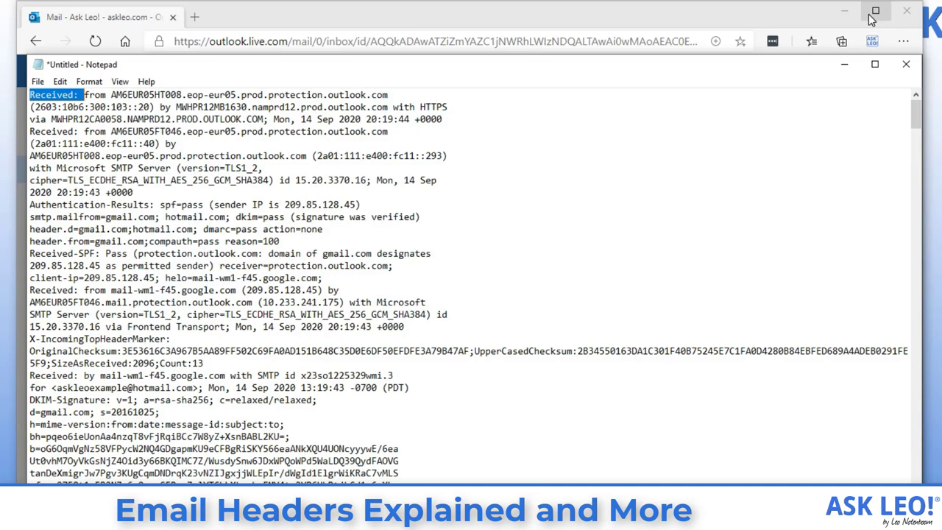
Clear the selection, search downward from the start of the source for "dkim-signat", and close the search.
left_click(733, 180)
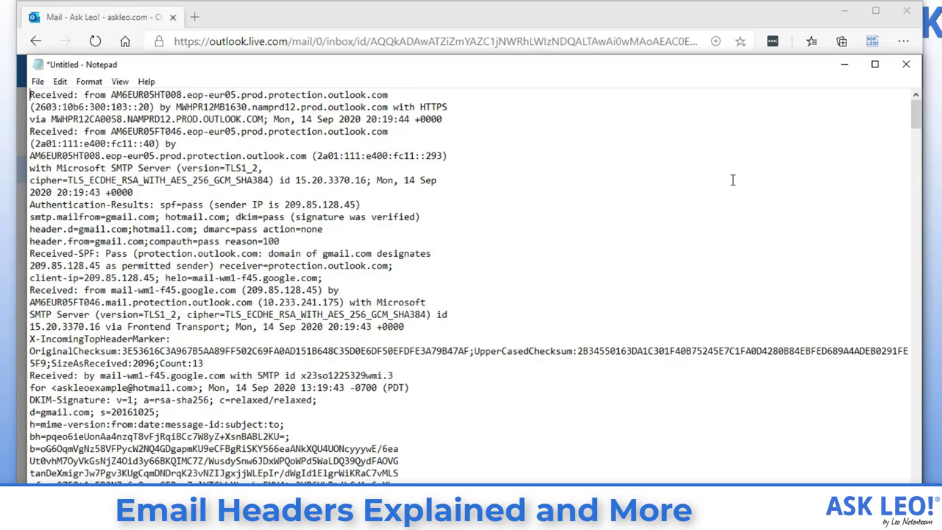
key("ctrl+f")
type("dki")
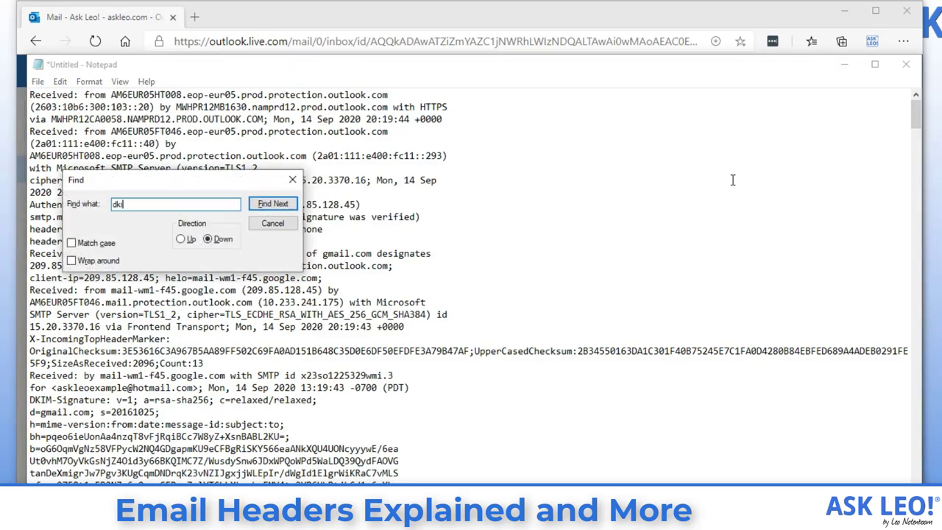
type("m-signat")
key("Return")
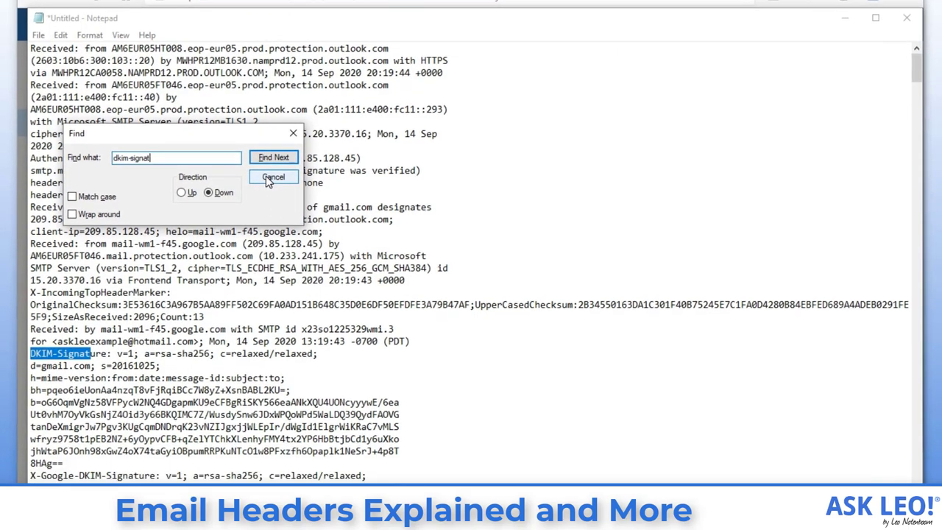
left_click(273, 223)
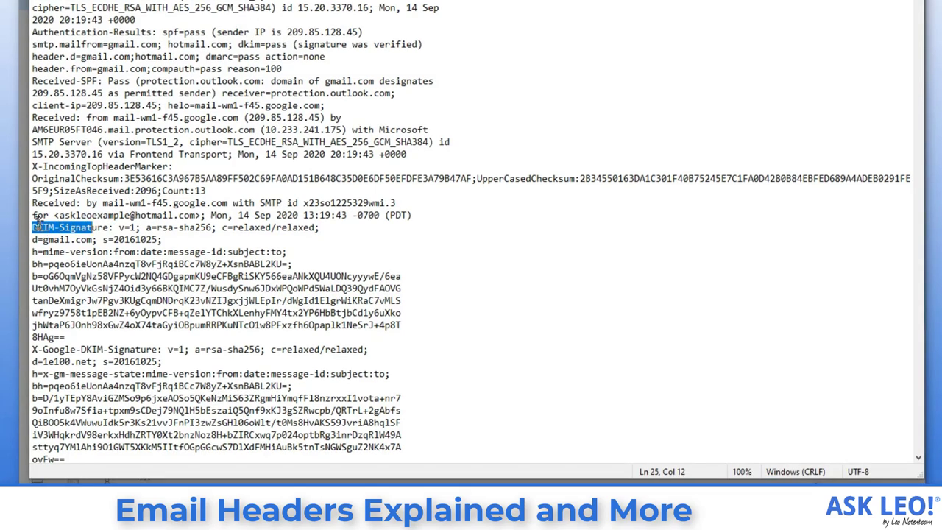
Highlight the complete DKIM-Signature header through its 8HAg== line, then select only the DKIM-Signature: label.
left_click_drag(31, 227, 83, 337)
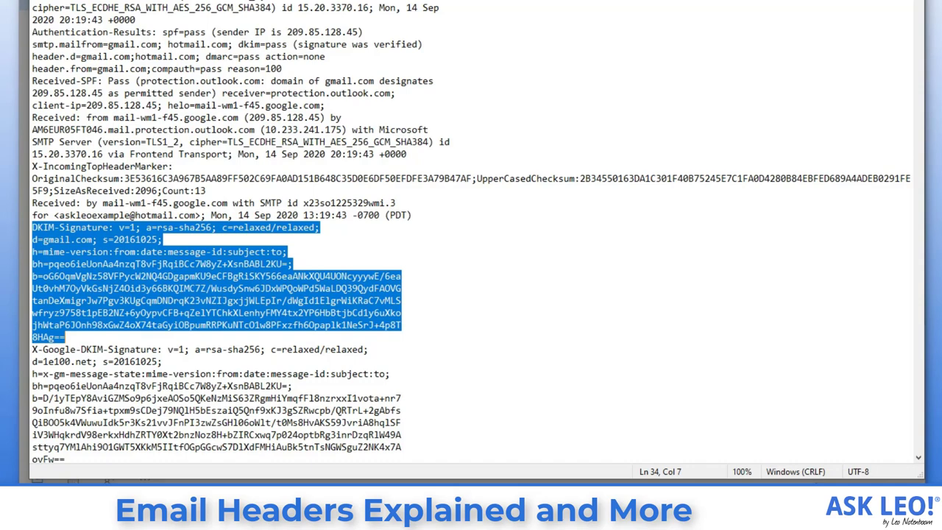
scroll(140, 342, "down", 1)
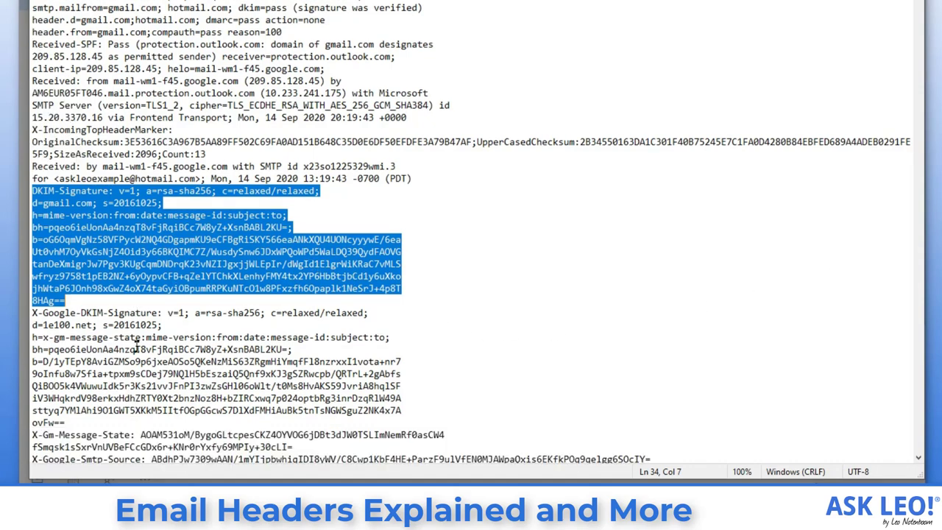
scroll(137, 350, "down", 1)
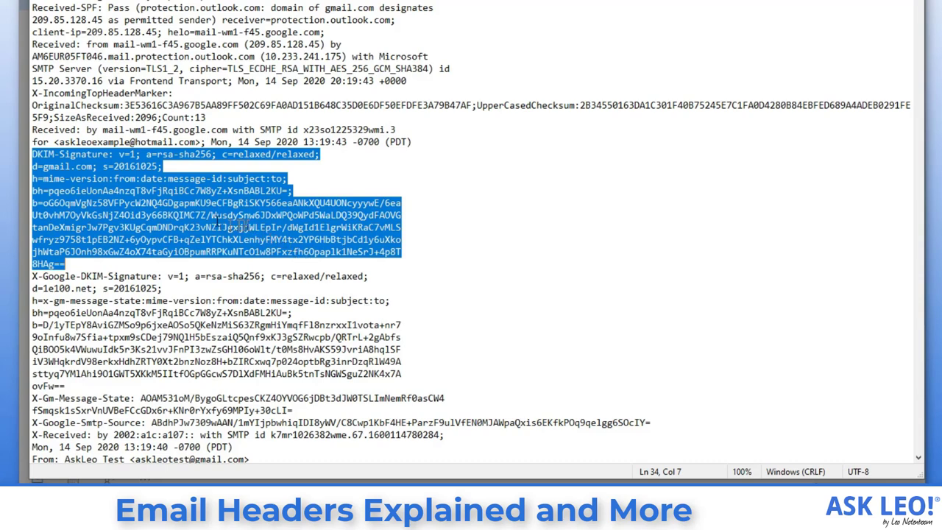
left_click(120, 154)
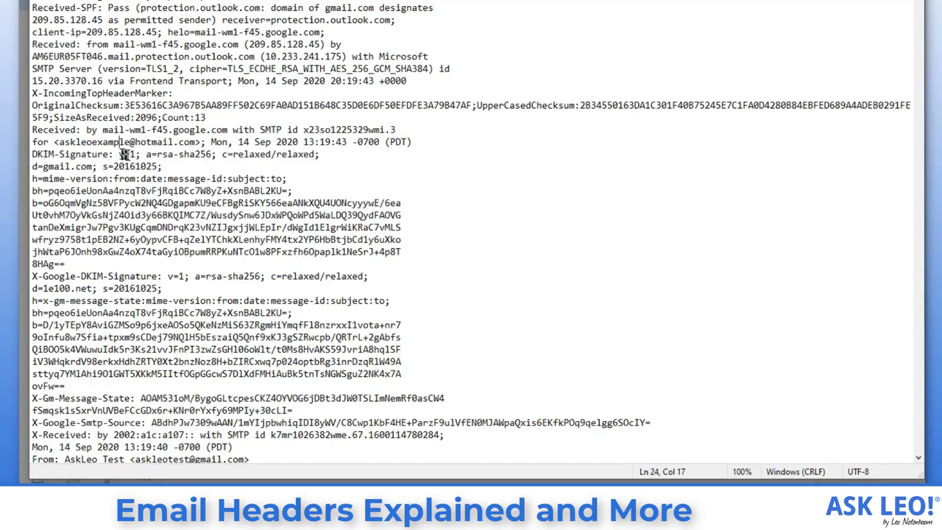
left_click_drag(123, 154, 26, 155)
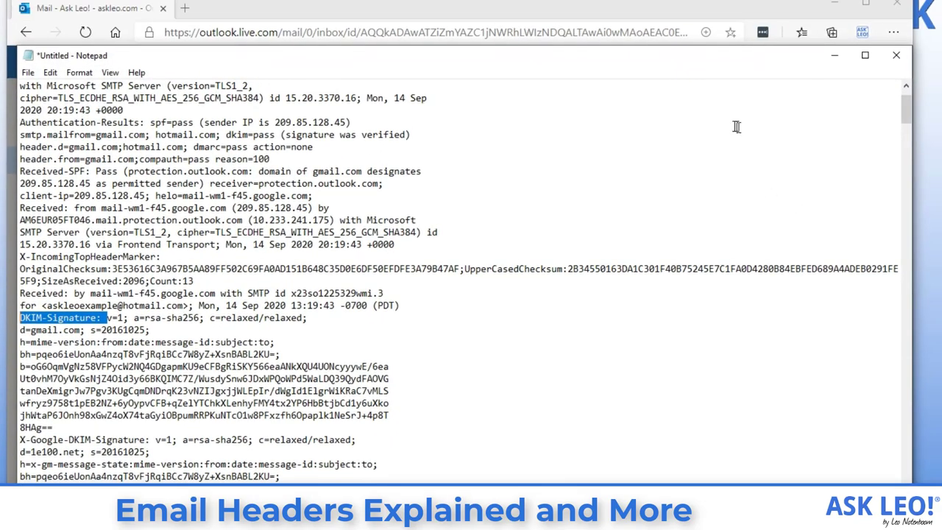
Search from the top of the source for "received-spf", close the search, and highlight the complete three-line Received-SPF header.
left_click(736, 127)
scroll(734, 126, "up", 2)
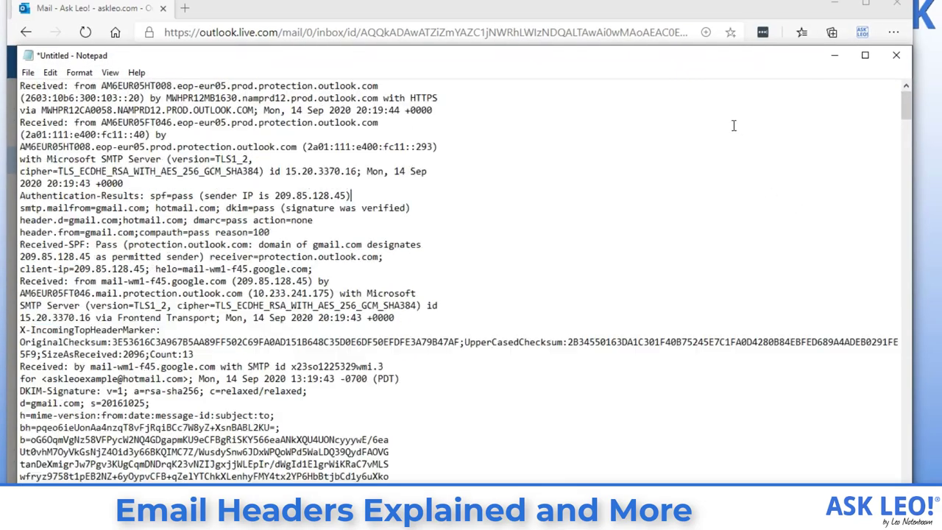
key("ctrl+f")
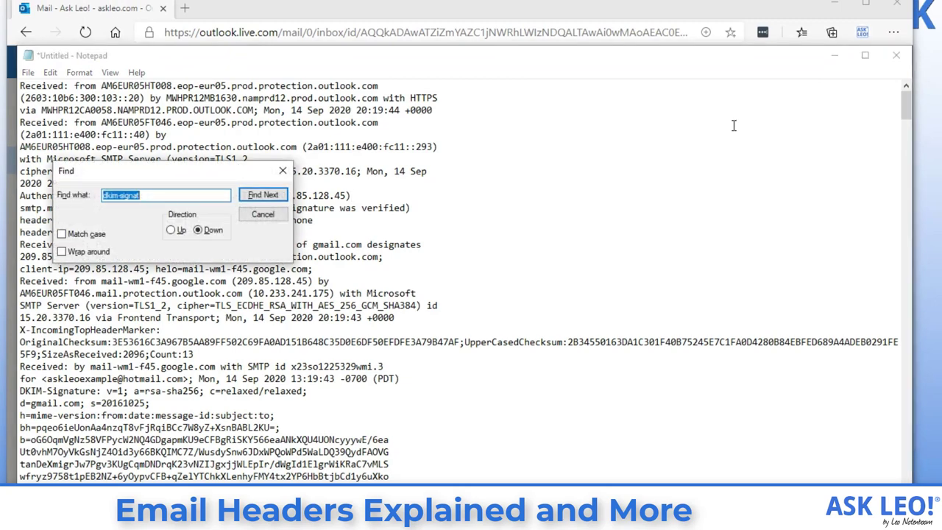
type("received-spf")
key("Return")
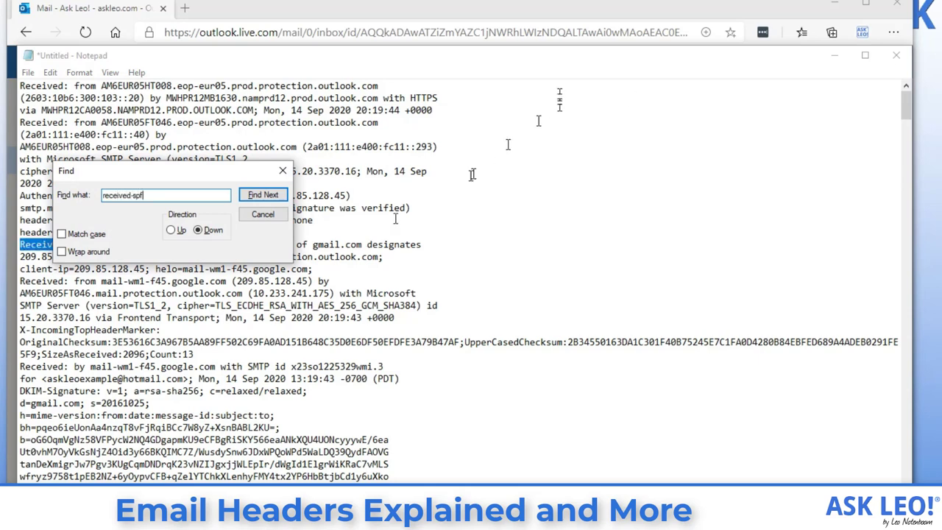
left_click(263, 214)
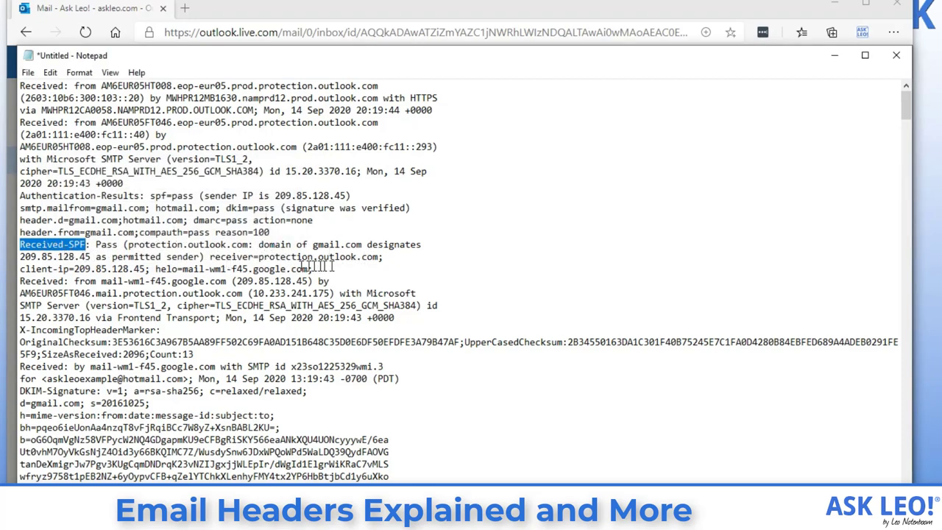
left_click_drag(329, 268, 5, 248)
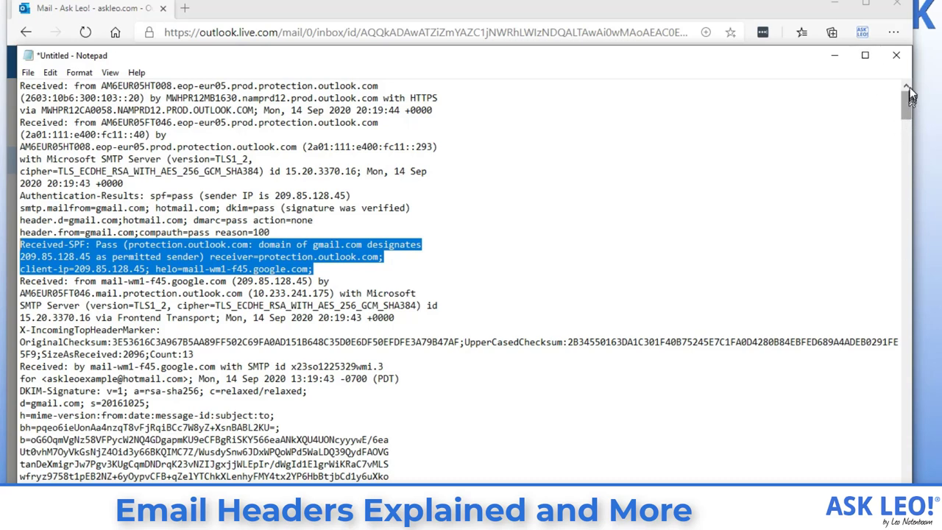
Clear the selection, look through the headers down to the first MIME parts, and return to the start of the source.
left_click(42, 86)
left_click_drag(908, 110, 902, 173)
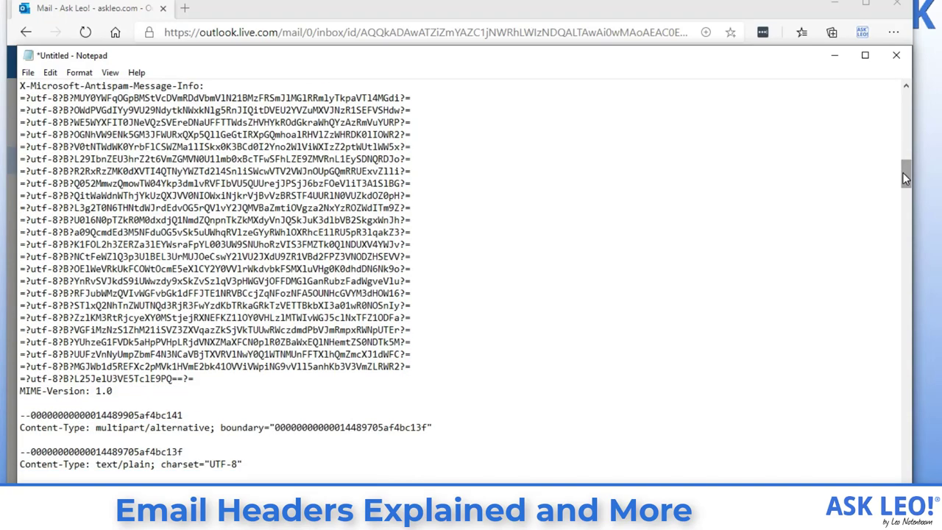
key("ctrl+Home")
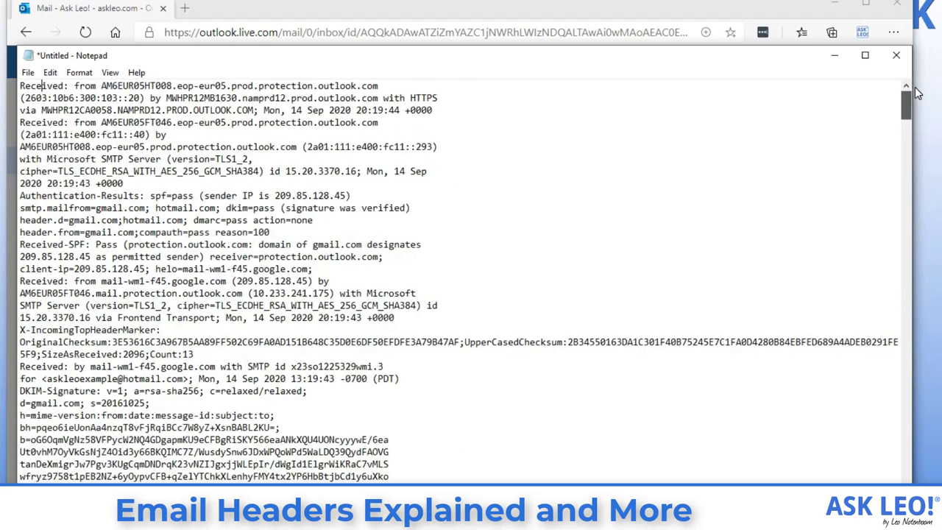